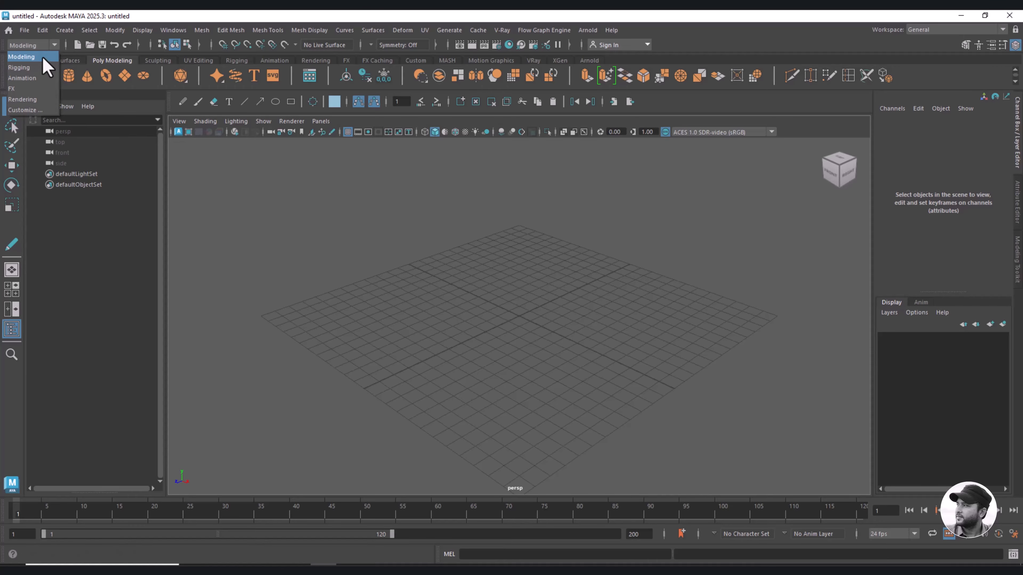
Choose the Modeling menu set and examine the curve, surface, polygon, sculpting, UV, rigging, animation and rendering tool sets.
click(42, 56)
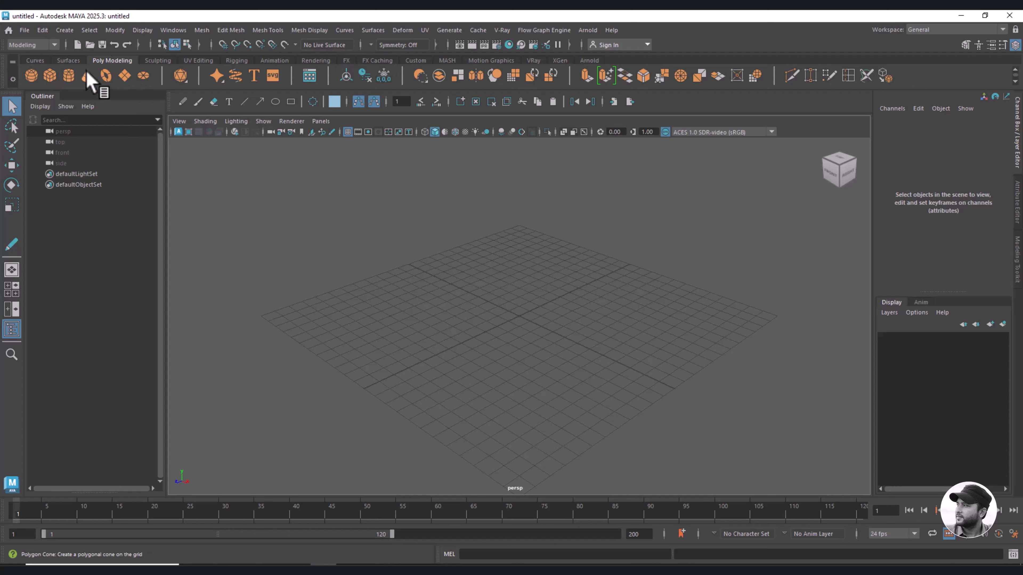
click(35, 61)
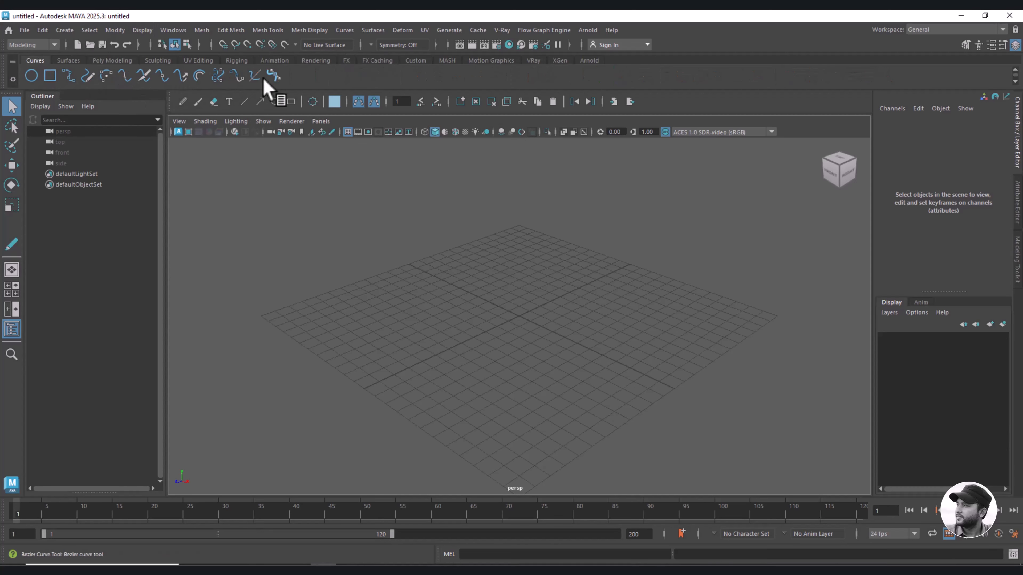
click(68, 60)
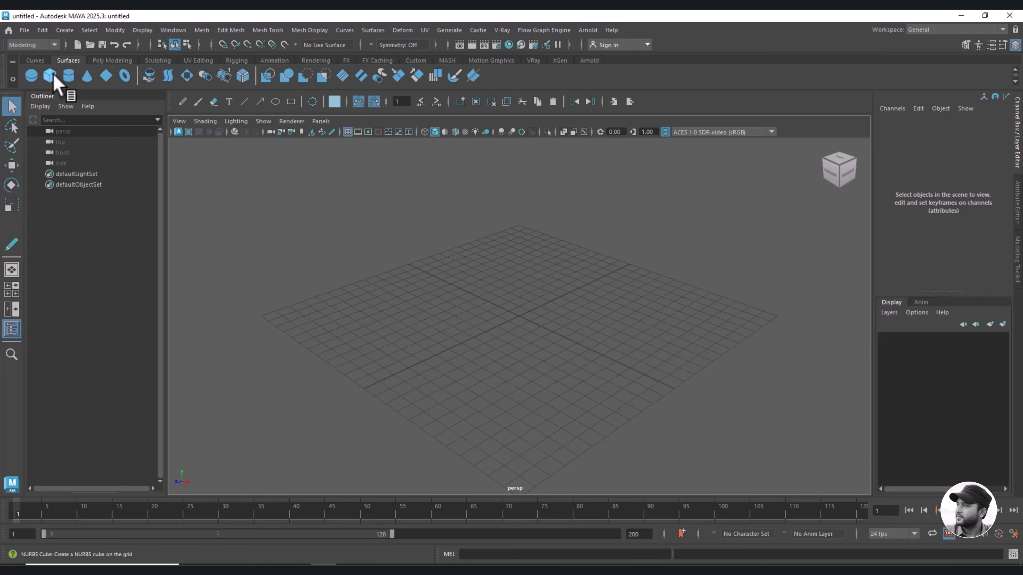
click(104, 60)
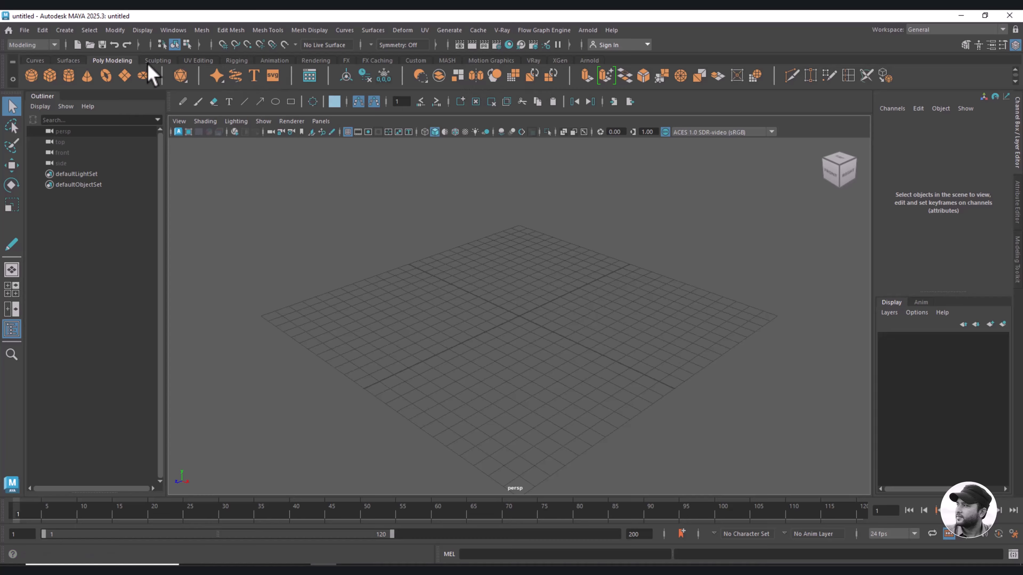
click(158, 61)
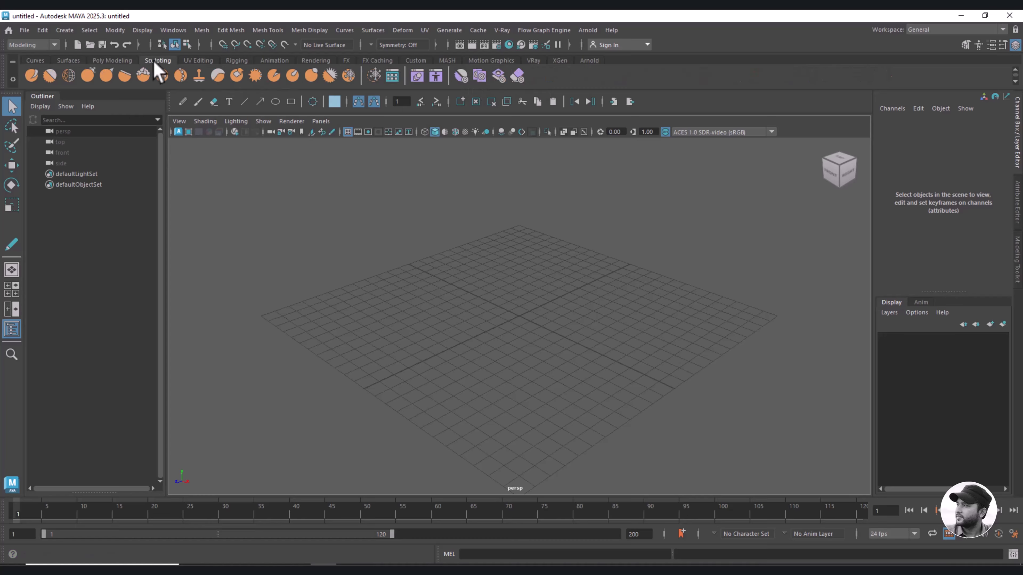
click(201, 61)
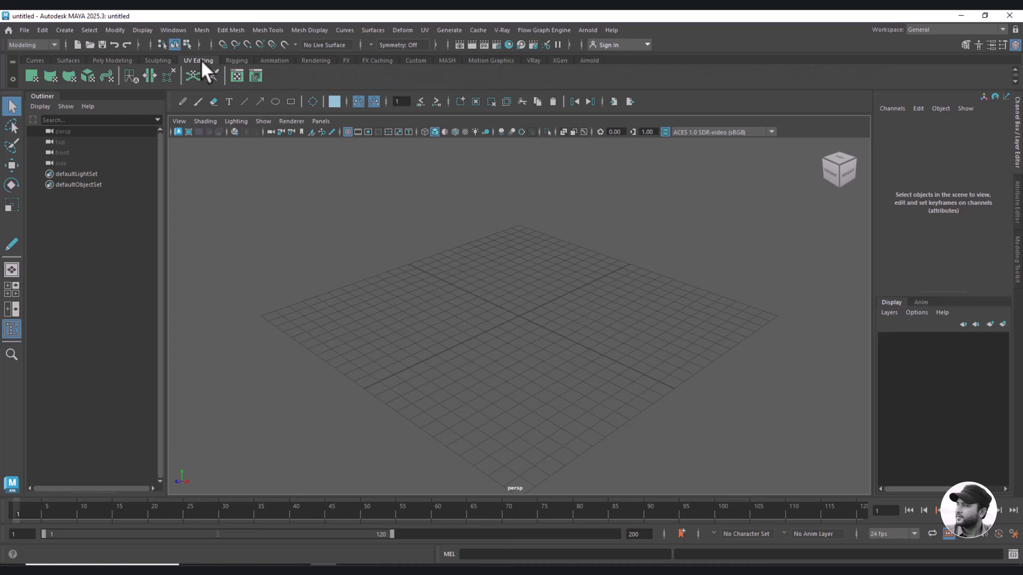
click(241, 60)
click(274, 61)
click(316, 60)
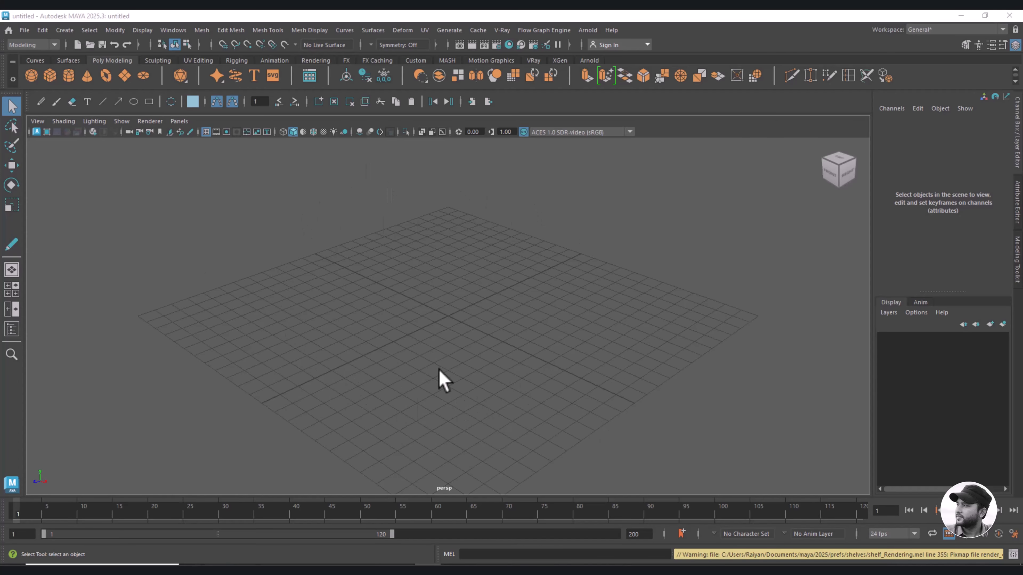
Create a polygon cube at the centre of the grid.
click(50, 75)
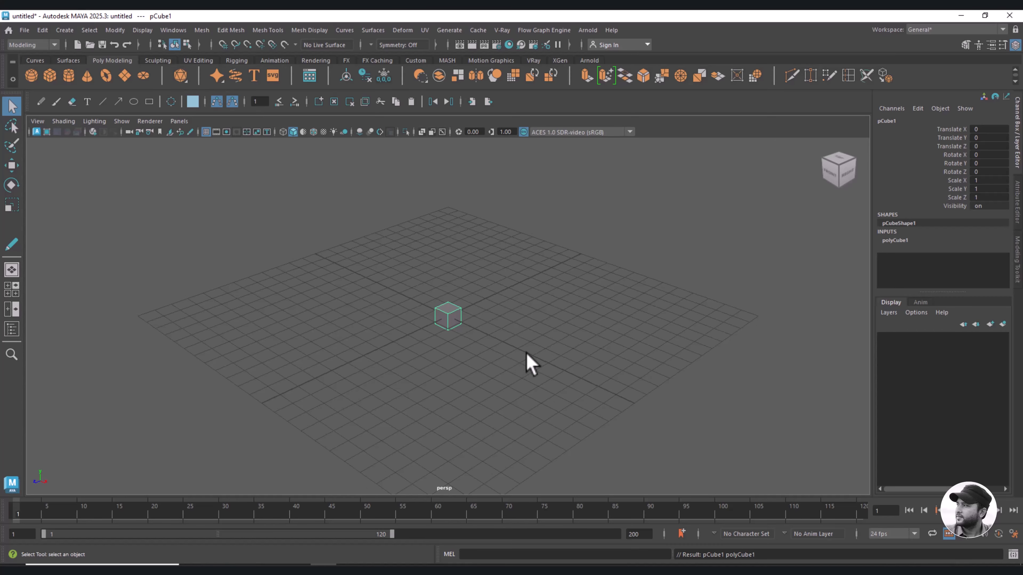
mouse_move(527, 355)
alt+mouse_down()
mouse_move(423, 356)
mouse_move(464, 379)
mouse_move(509, 361)
alt+mouse_up()
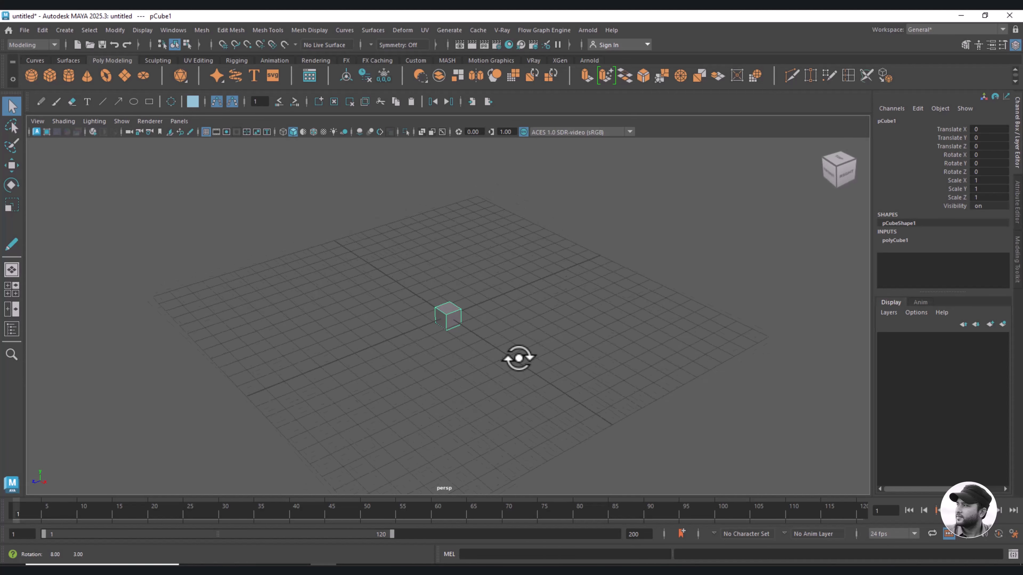
mouse_move(518, 358)
alt+mouse_down()
mouse_move(546, 365)
mouse_move(497, 361)
mouse_move(507, 354)
alt+mouse_up()
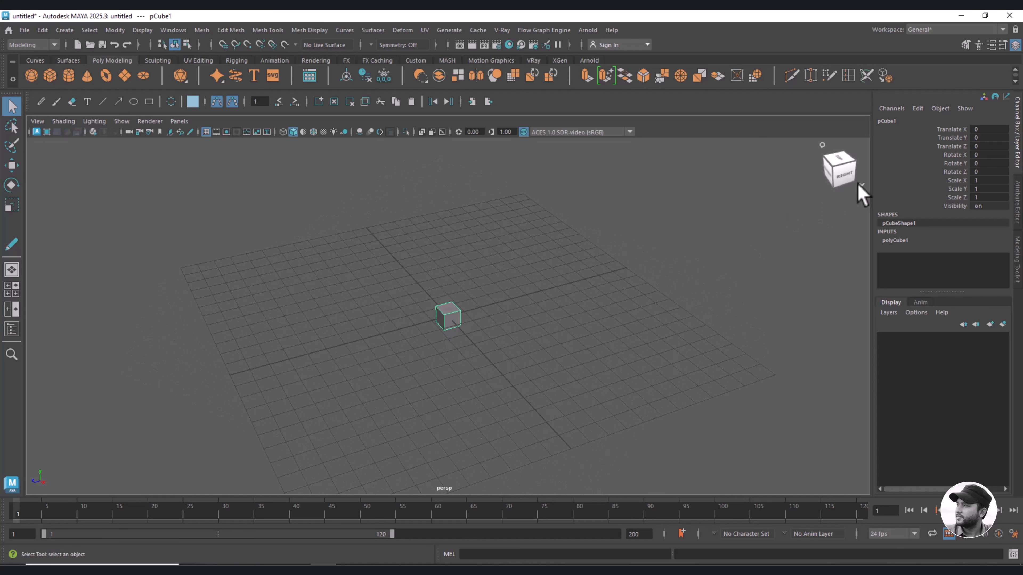
Inspect the cube from several directions with the ViewCube, including the front and back views.
drag(832, 167, 929, 178)
click(842, 176)
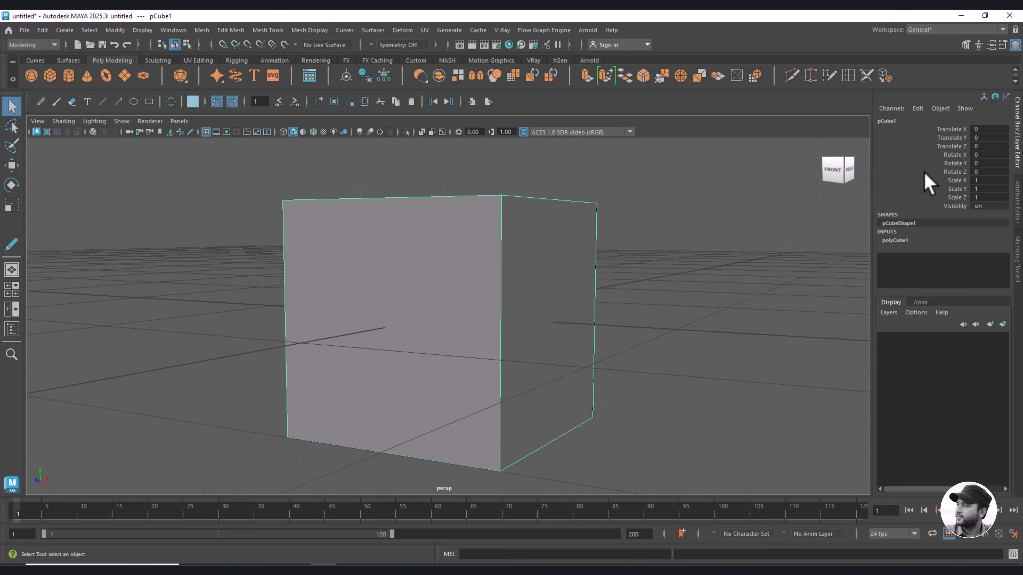
click(833, 172)
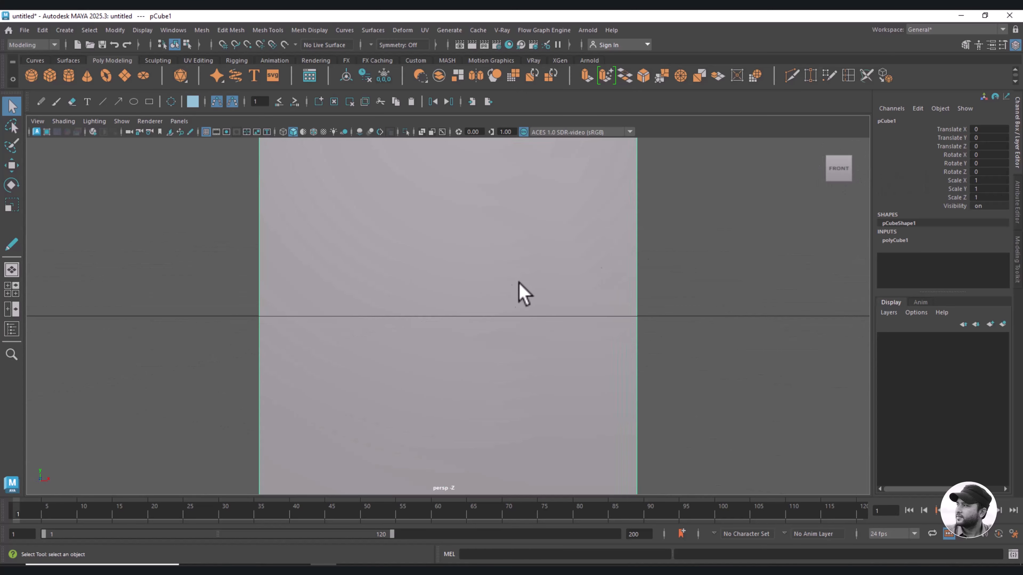
scroll(406, 306, down, 2)
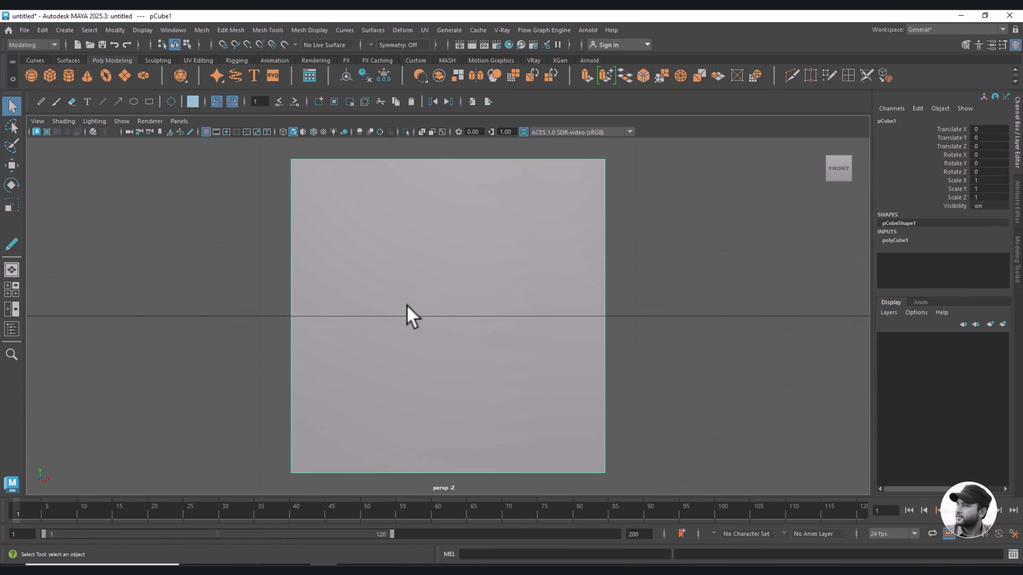
click(844, 186)
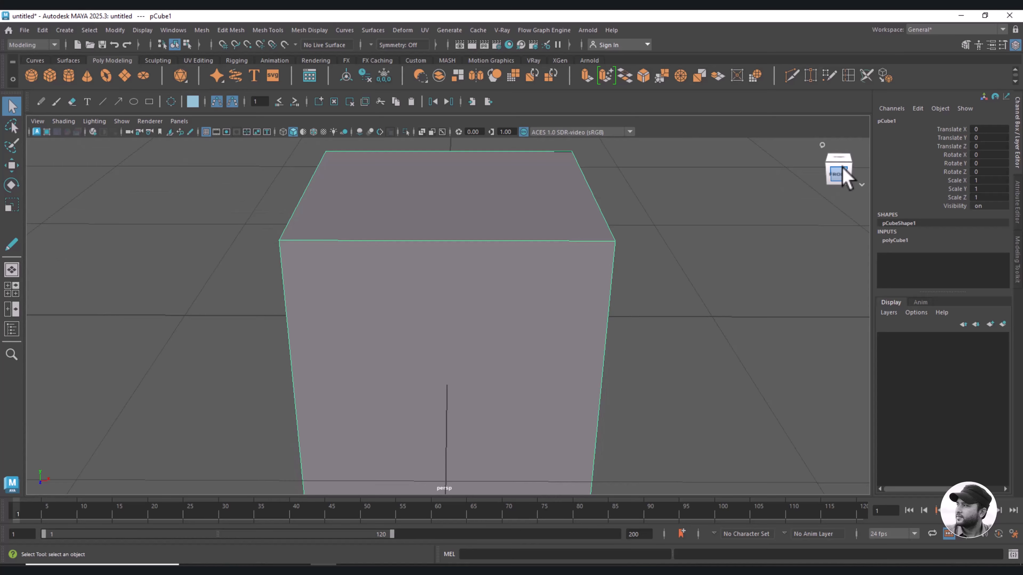
click(840, 174)
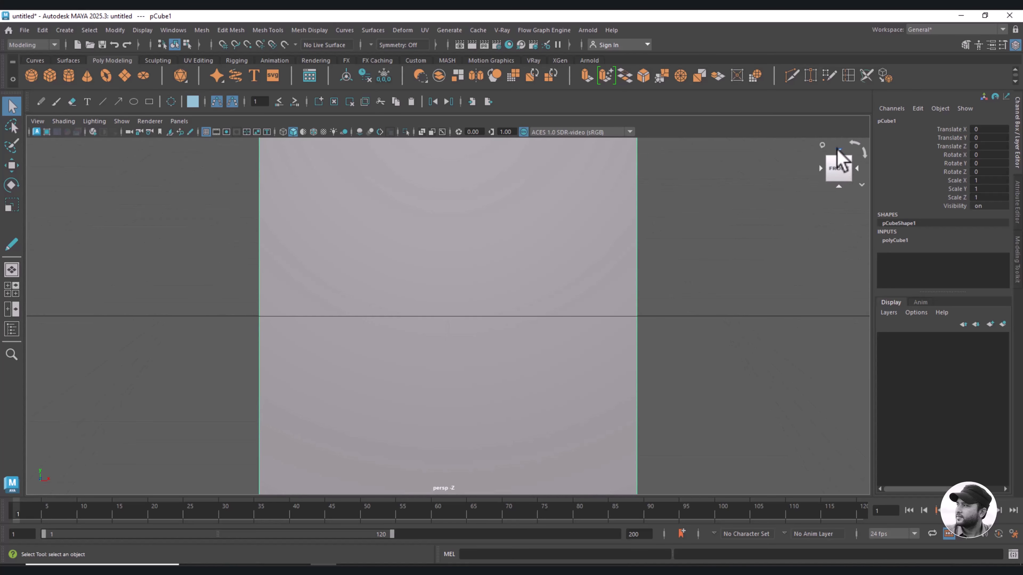
click(826, 169)
click(820, 168)
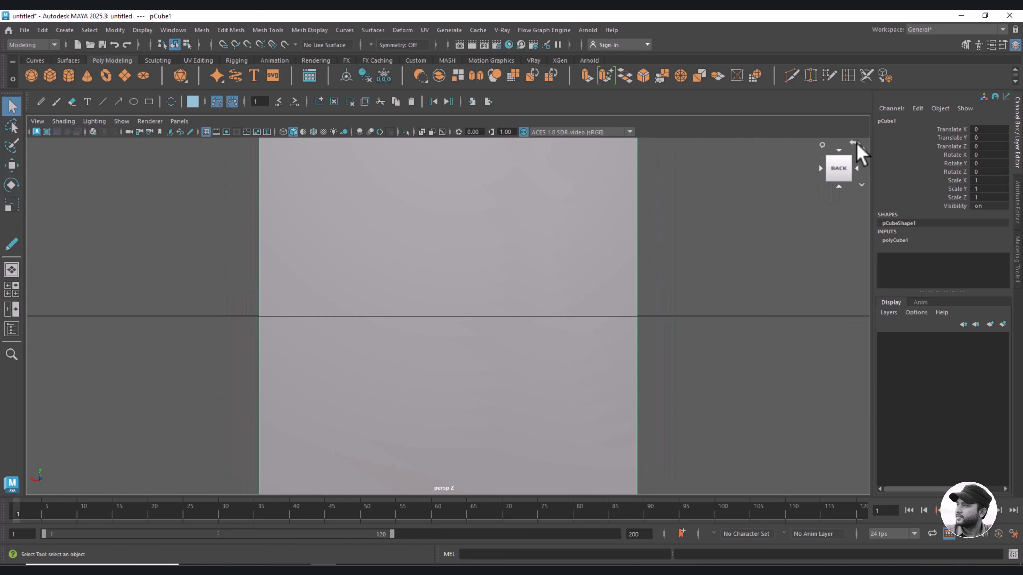
Reset the perspective camera to the default view through the ViewCube options.
click(861, 185)
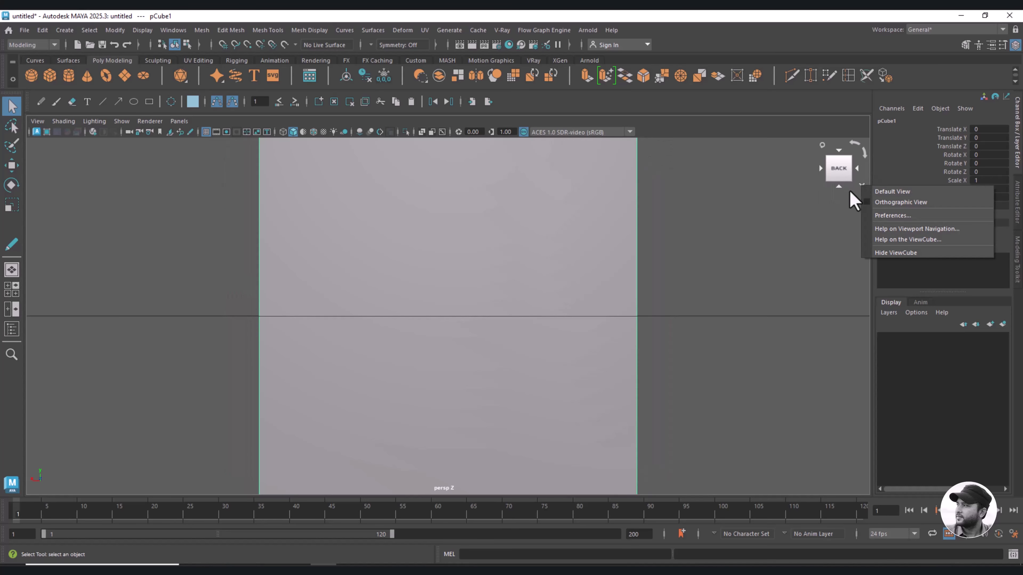
click(885, 191)
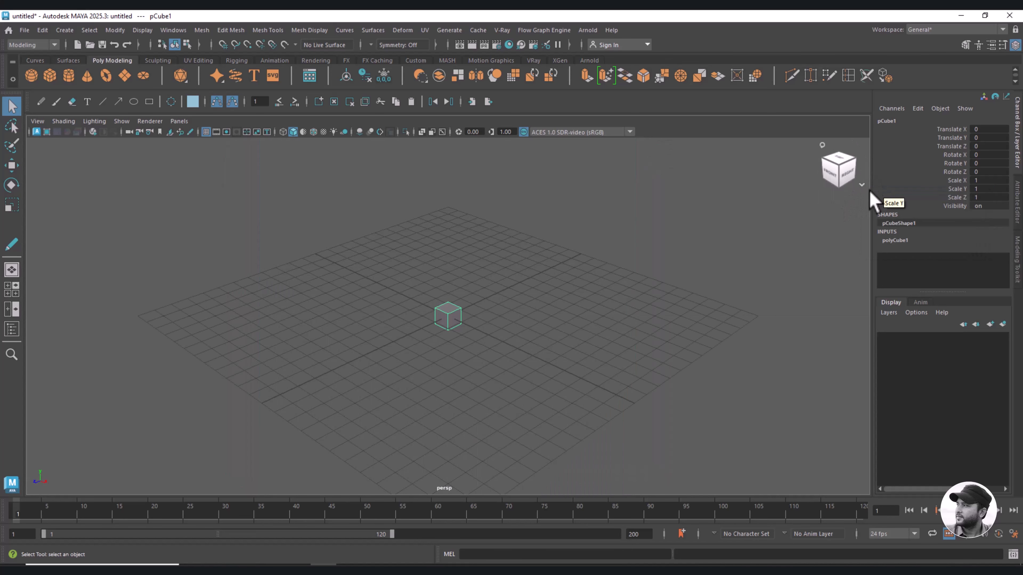
right_click(862, 183)
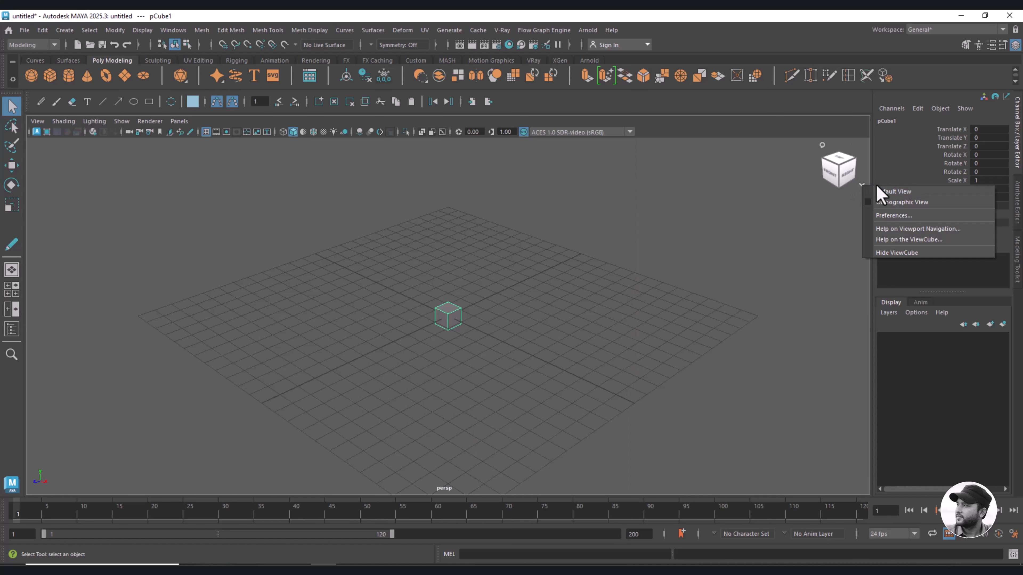
click(884, 192)
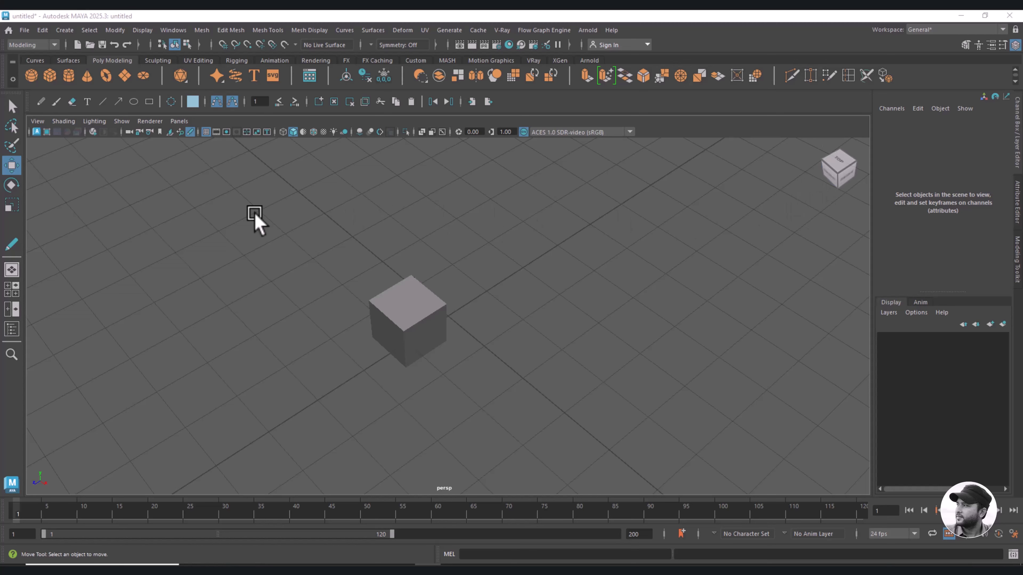
Hide the ViewCube heads-up display element and show it again.
click(144, 32)
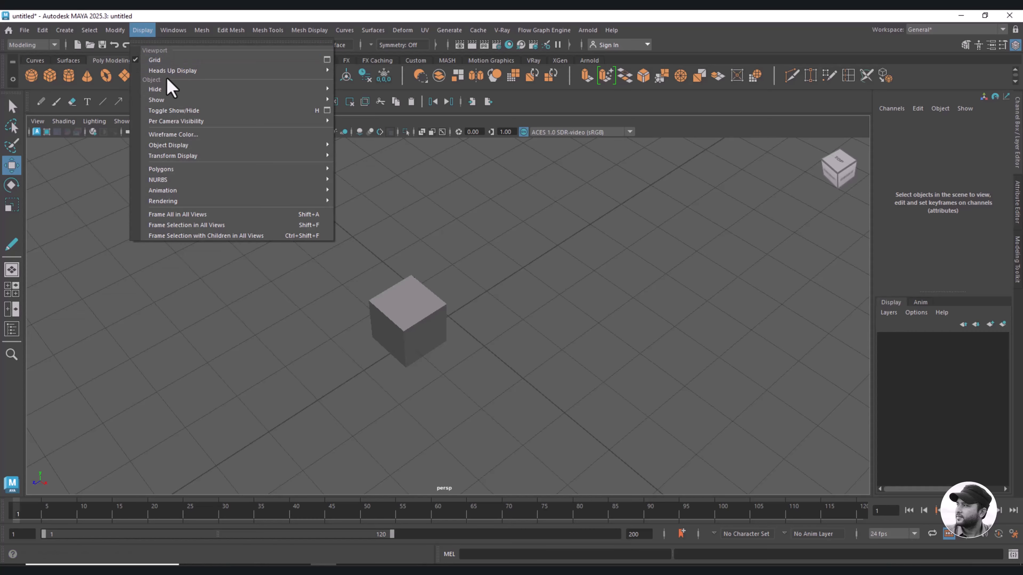
mouse_move(170, 73)
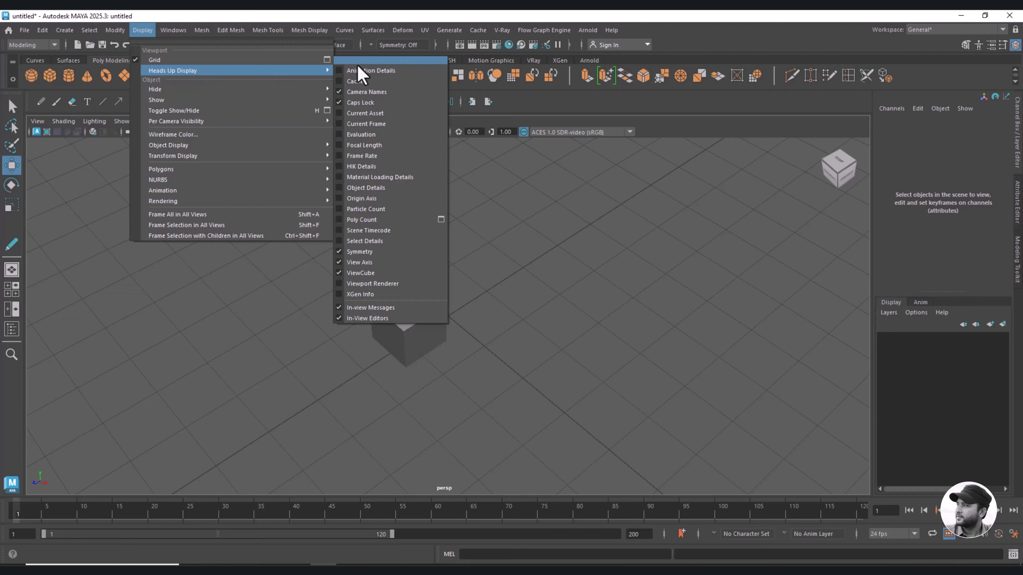
click(341, 274)
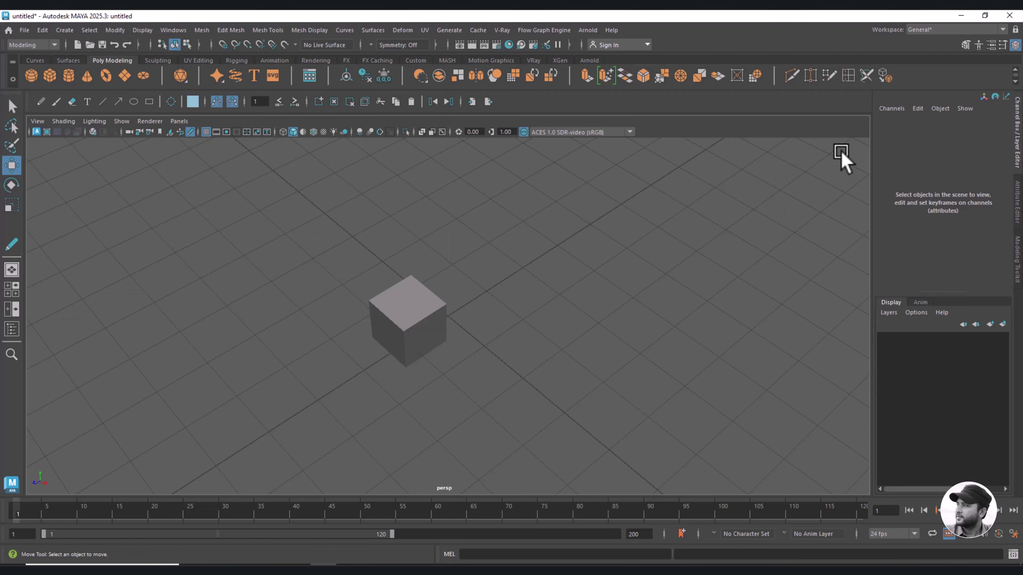
click(146, 31)
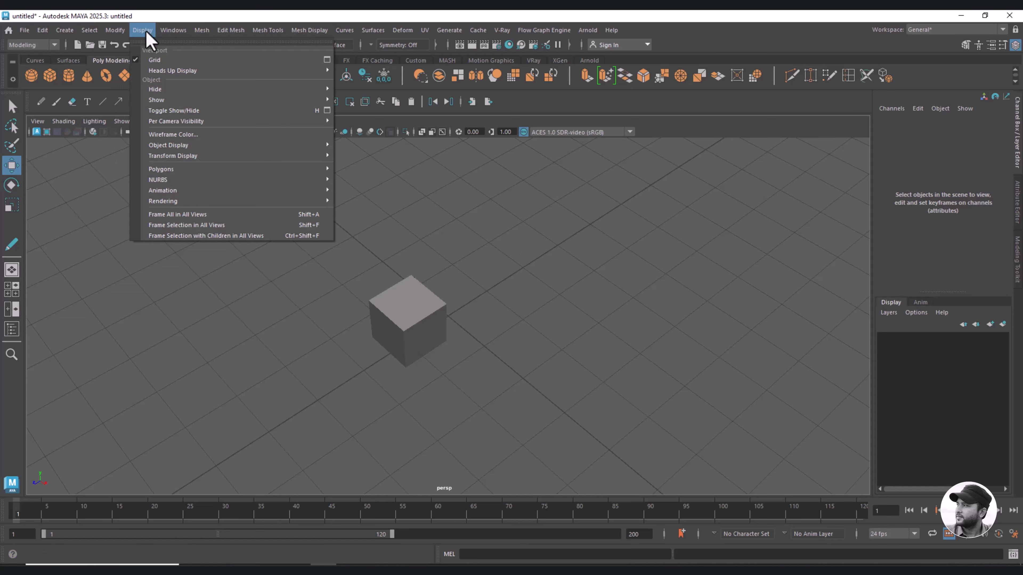
mouse_move(169, 72)
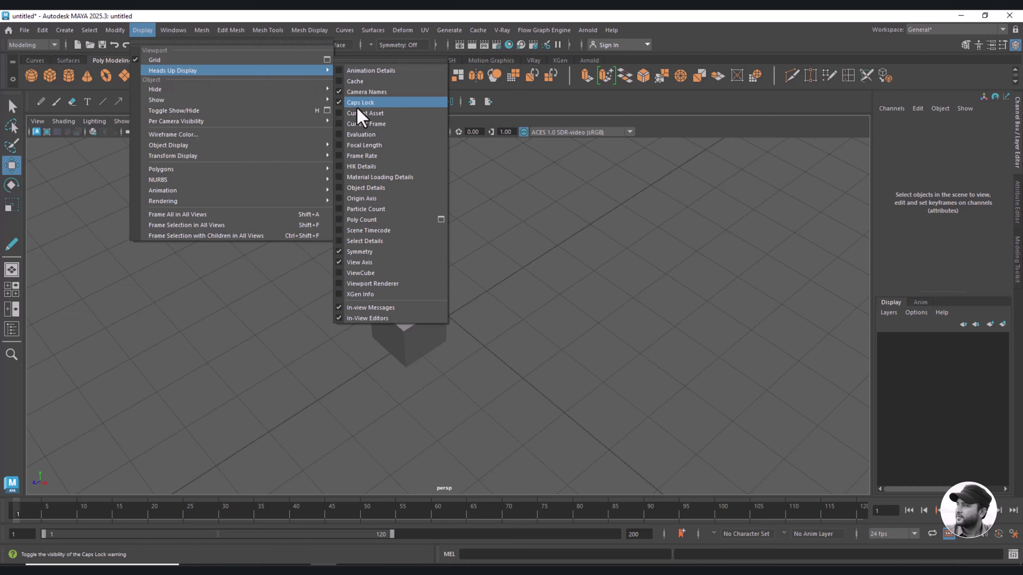
click(338, 273)
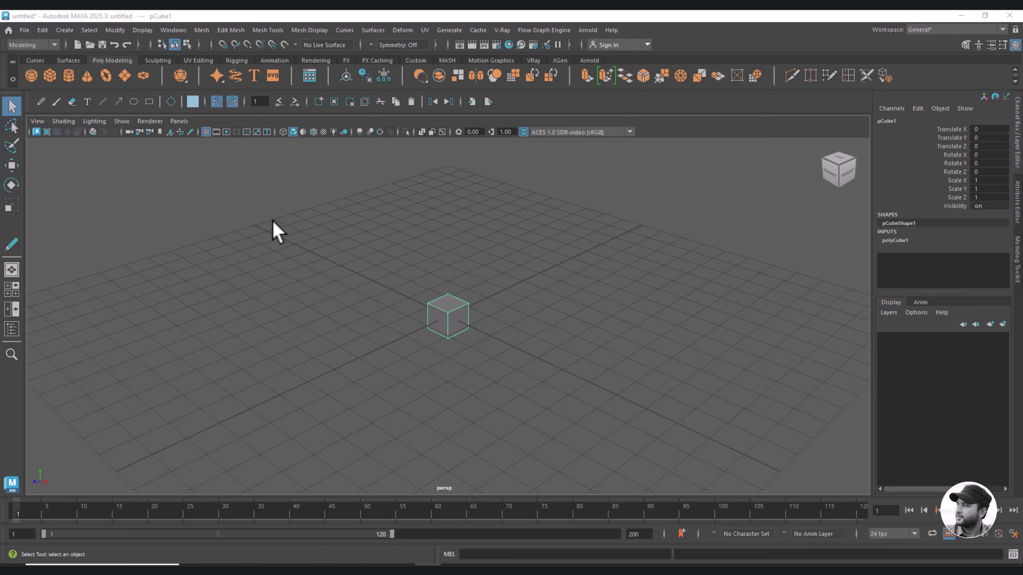
Move the cube along its X, Y and Z axes to about X -0.258, Y 0.19 and Z 0.748.
click(11, 166)
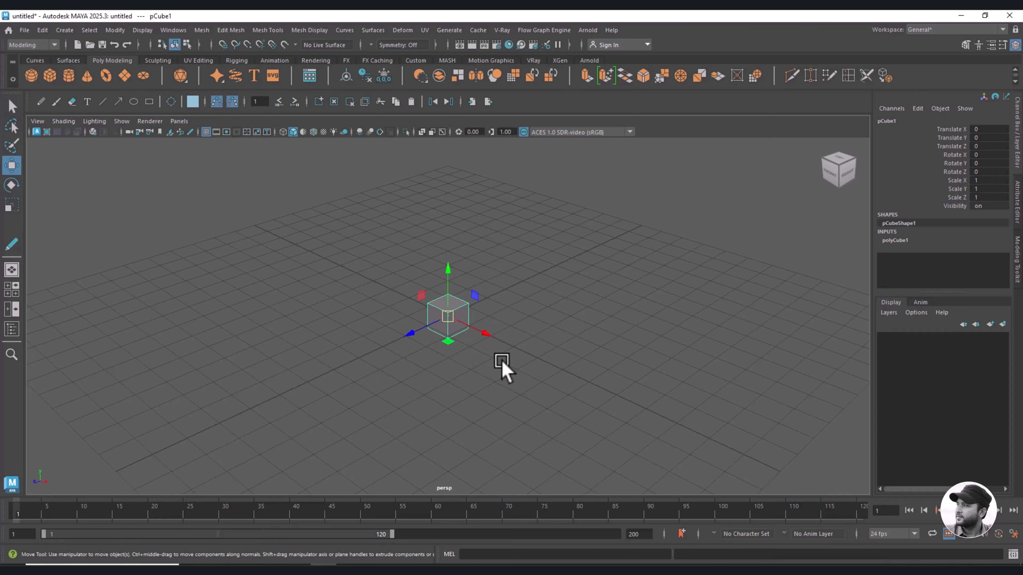
alt+drag(472, 373, 535, 379)
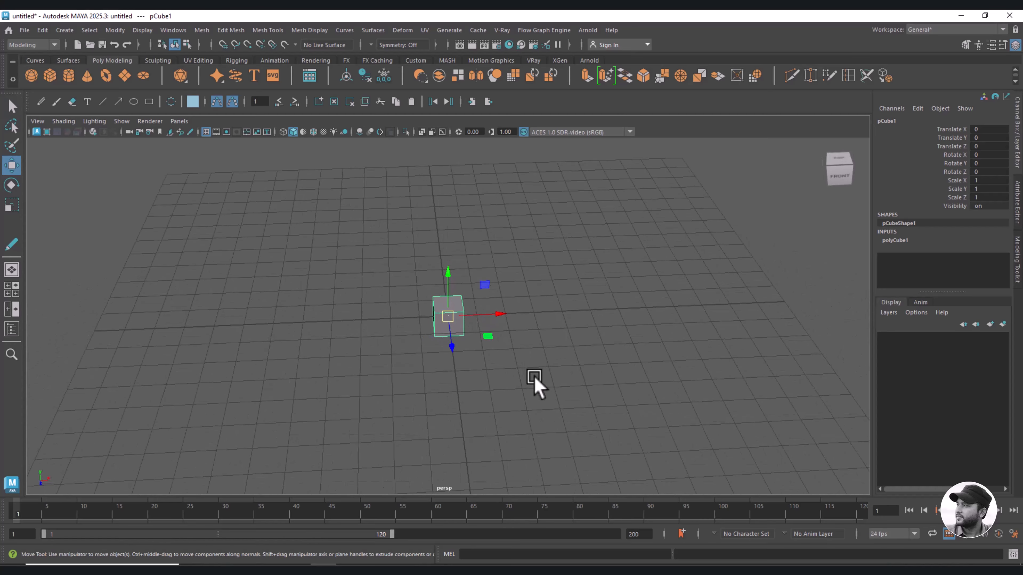
mouse_move(498, 316)
mouse_down()
mouse_move(578, 308)
mouse_move(488, 318)
mouse_up()
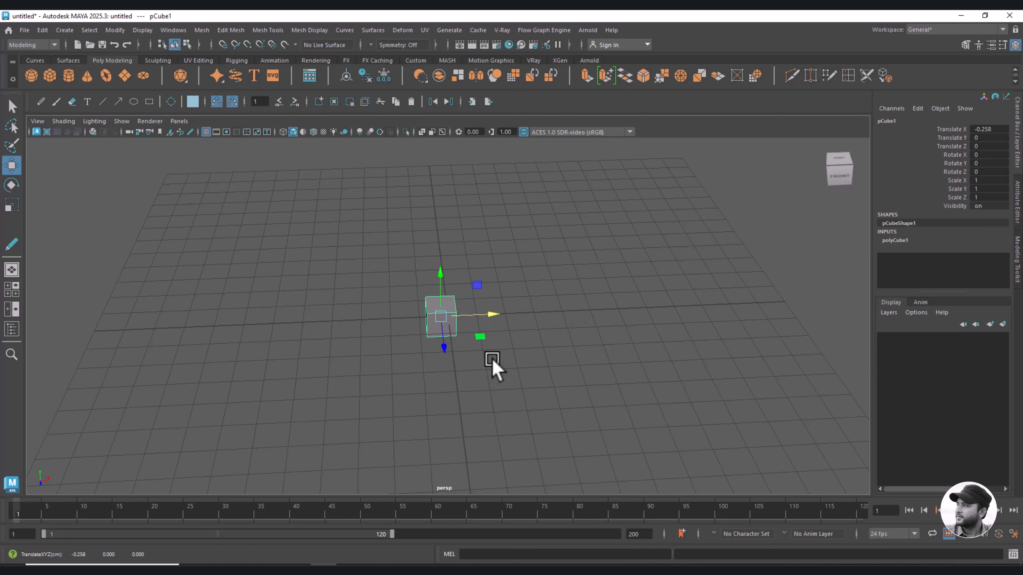
alt+drag(493, 365, 410, 366)
mouse_move(444, 268)
mouse_down()
mouse_move(435, 189)
mouse_move(445, 188)
mouse_move(446, 269)
mouse_up()
drag(404, 315, 488, 386)
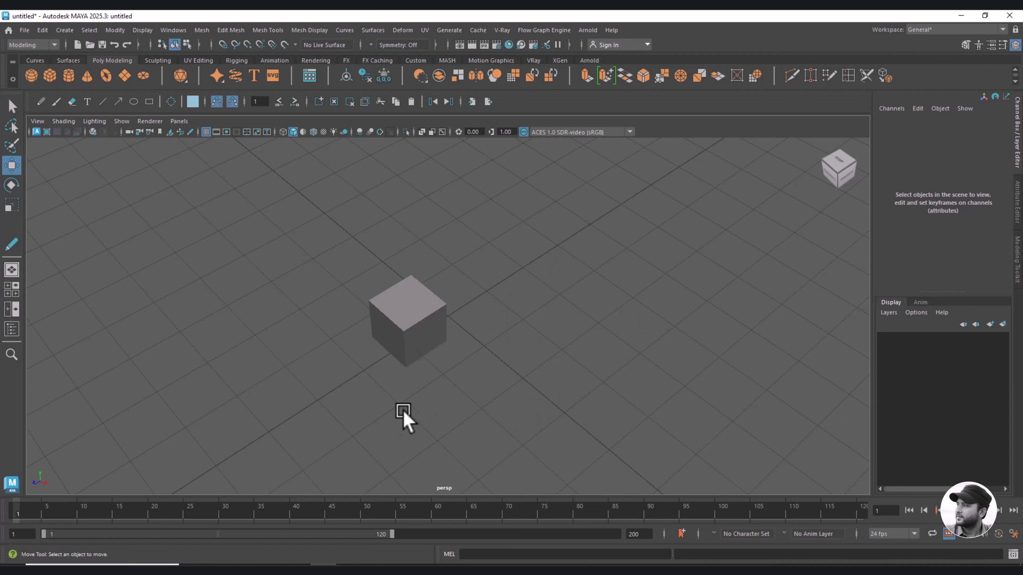
View the scene in the four-view layout and return to the single perspective view.
click(18, 288)
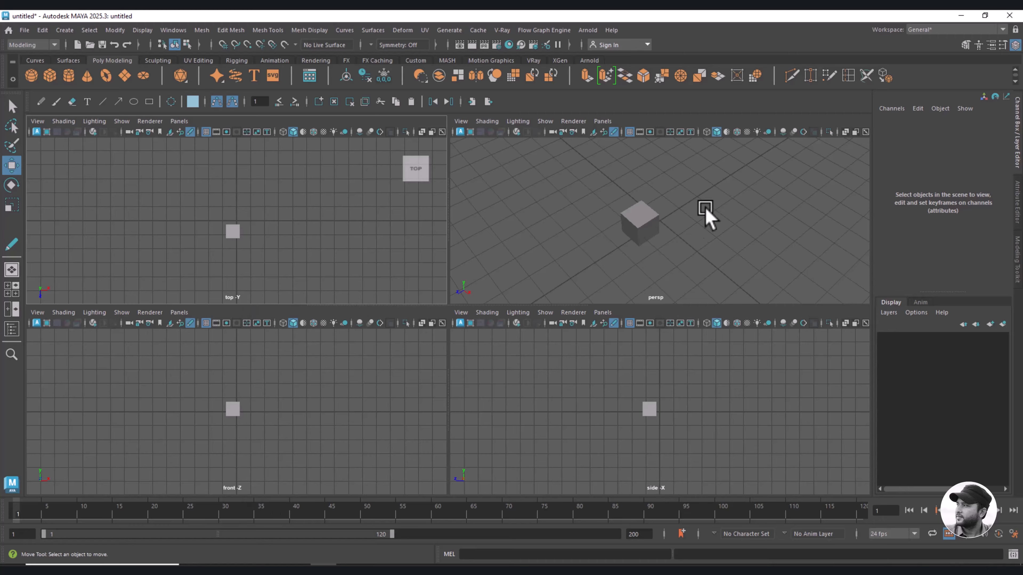
click(10, 269)
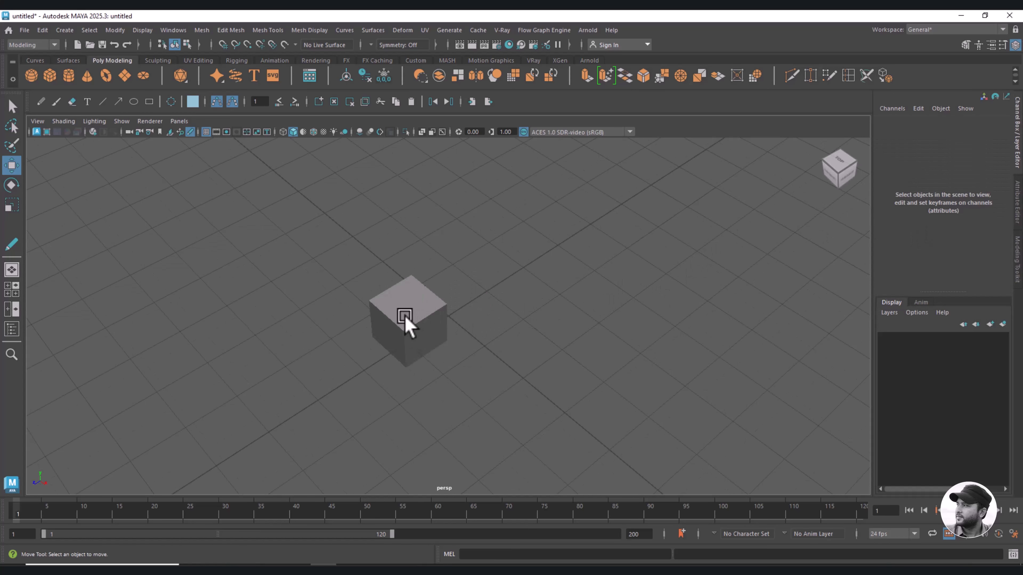
Select the cube and move it to about X -0.426, Y 0.33 and Z -0.884.
click(407, 322)
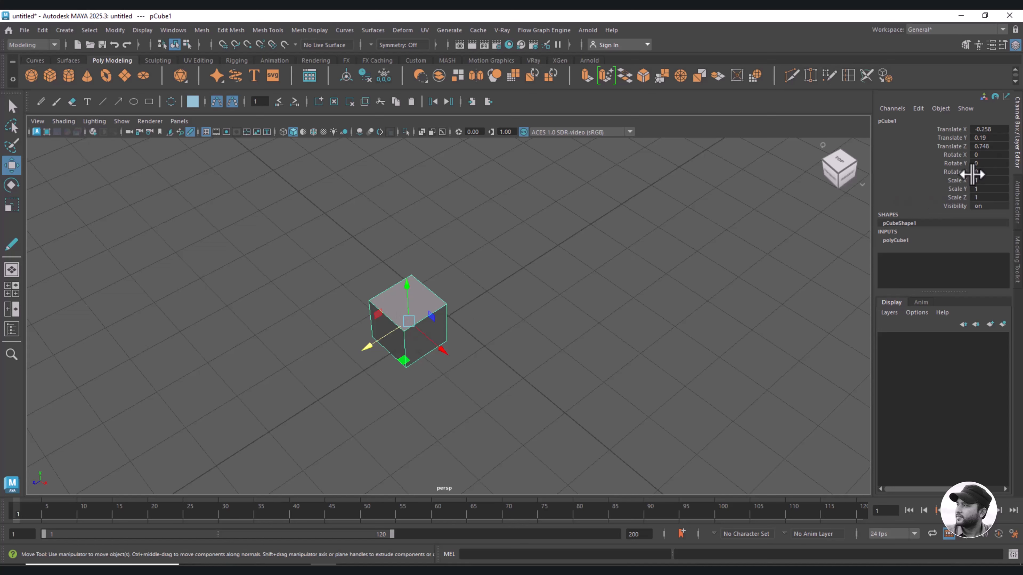
drag(367, 347, 443, 309)
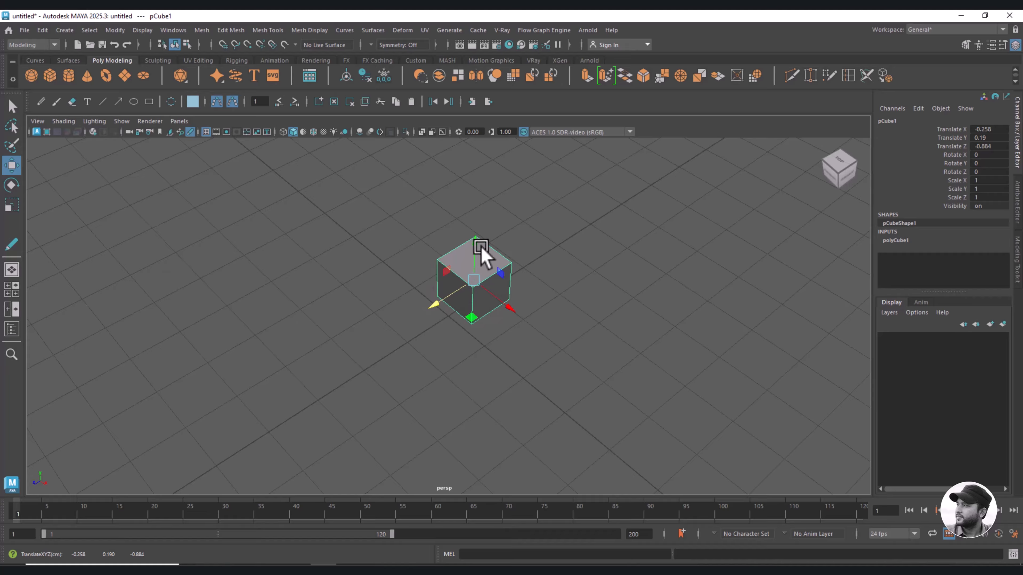
mouse_move(481, 247)
mouse_down()
mouse_move(477, 217)
mouse_move(474, 276)
mouse_move(468, 237)
mouse_up()
drag(511, 313, 506, 292)
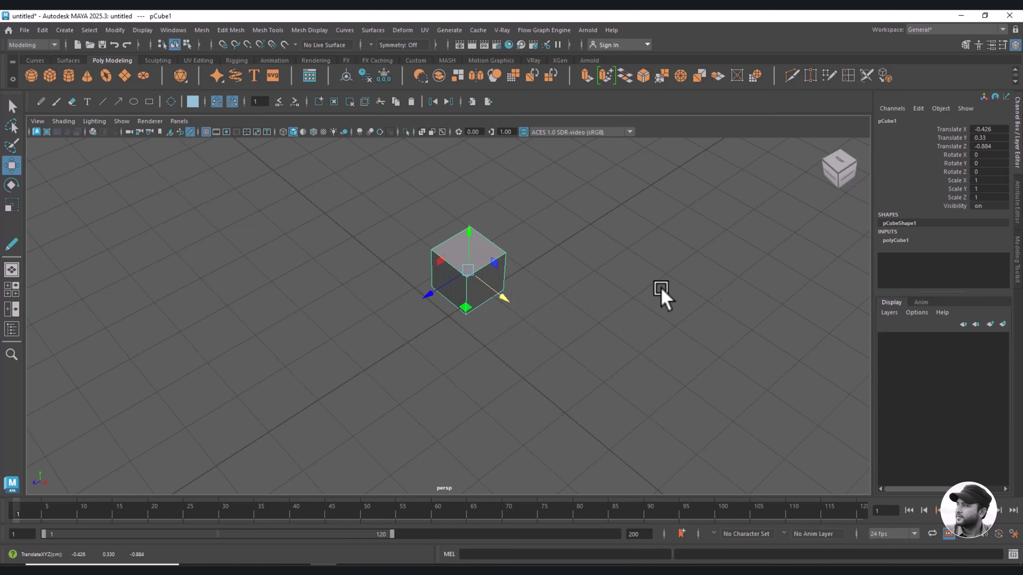
Set the cube's Translate X, Translate Y and Translate Z to 0.
click(1001, 129)
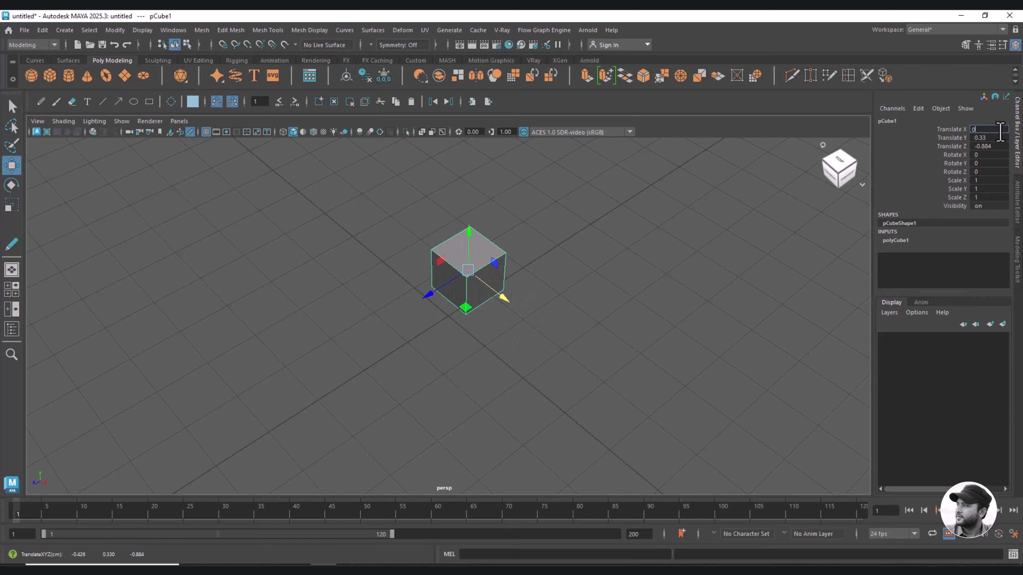
key(Tab)
key(Tab)
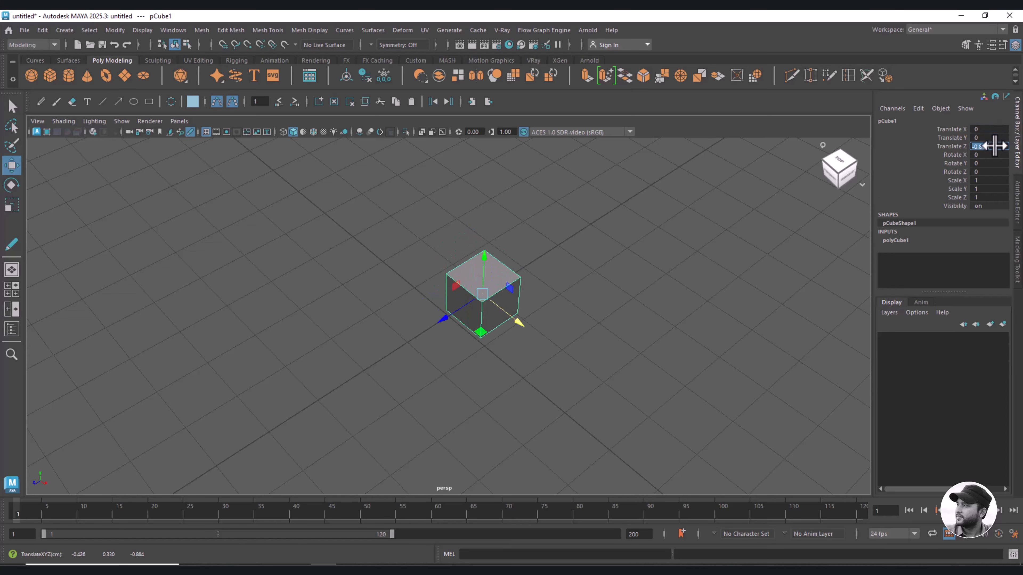
text(0)
key(Return)
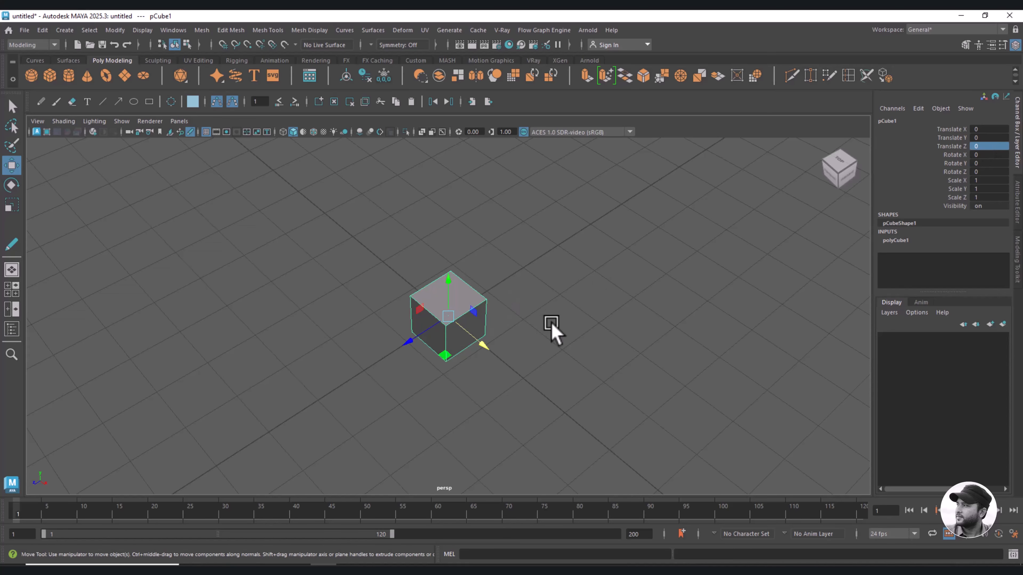
mouse_move(543, 333)
alt+mouse_down()
mouse_move(548, 286)
mouse_move(514, 308)
mouse_move(521, 329)
mouse_move(537, 325)
alt+mouse_up()
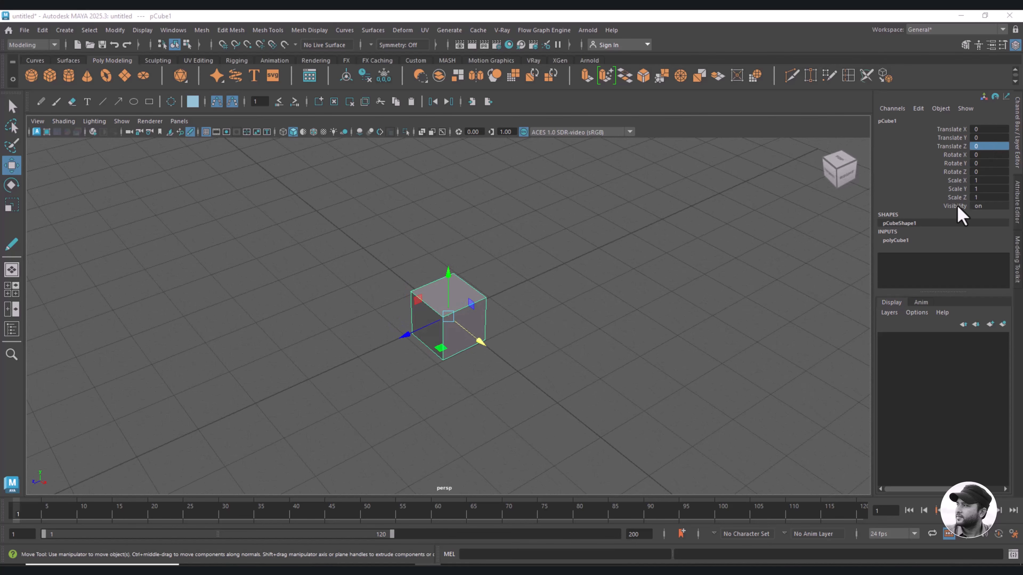
Switch the cube's Visibility channel off and back on.
click(987, 206)
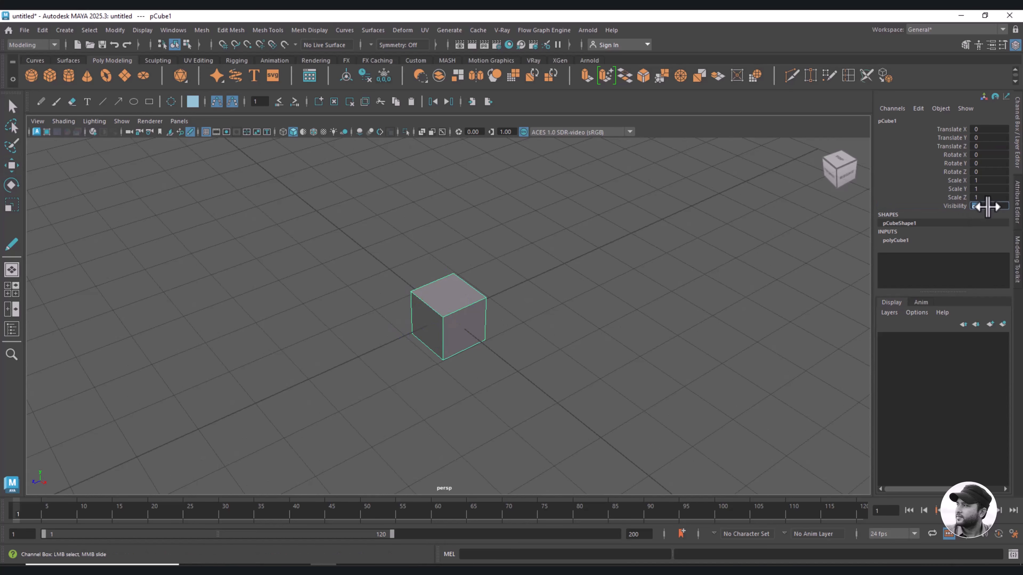
click(952, 206)
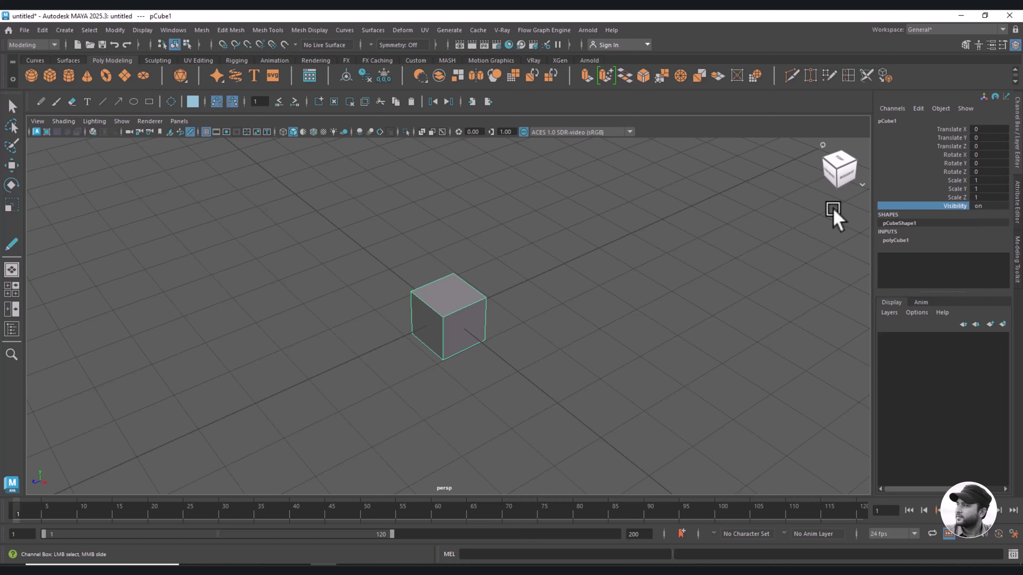
middle_drag(824, 232, 793, 232)
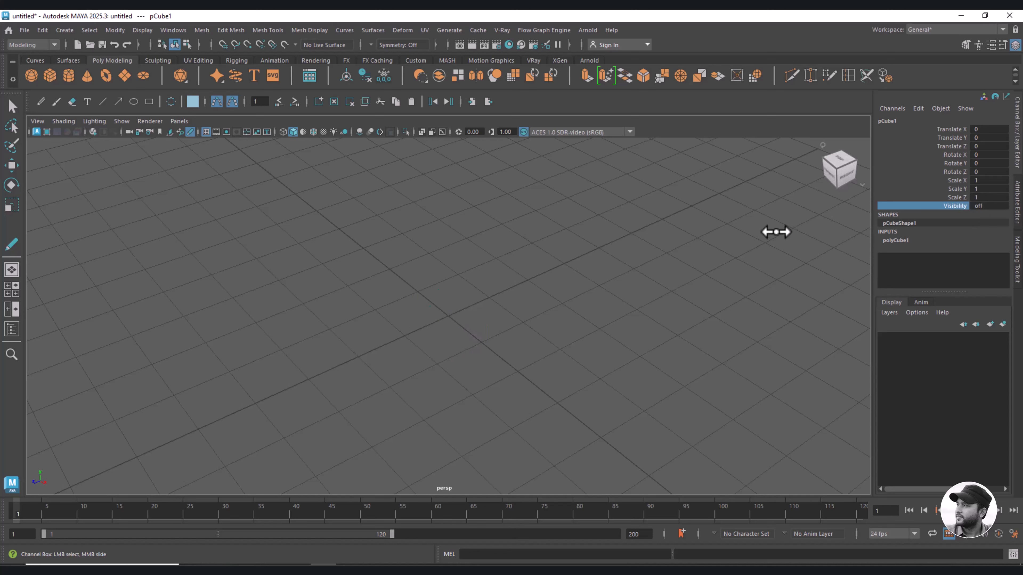
middle_drag(778, 231, 832, 227)
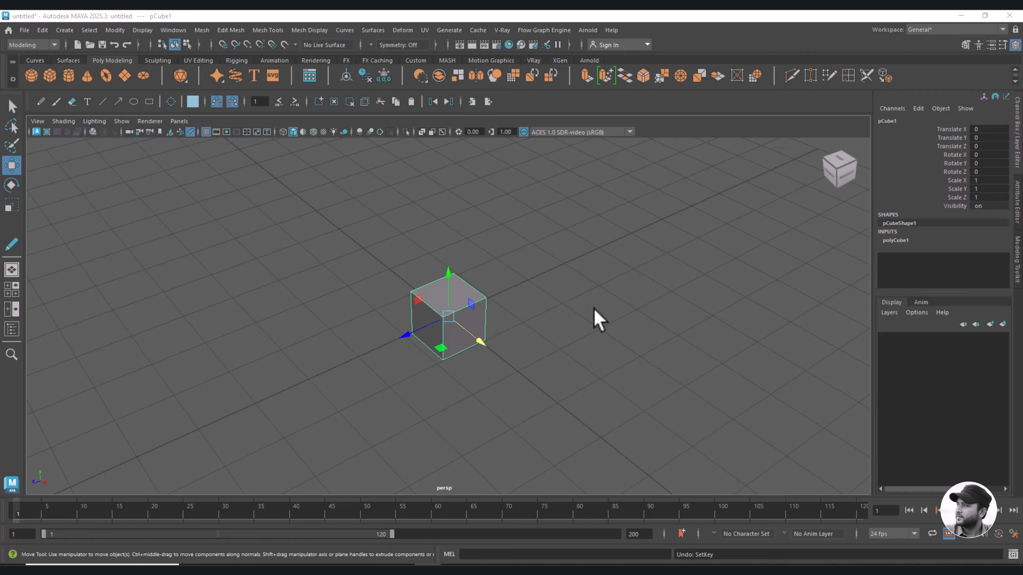
Open the cube's polyCube1 history settings in the Attribute Editor.
click(1017, 198)
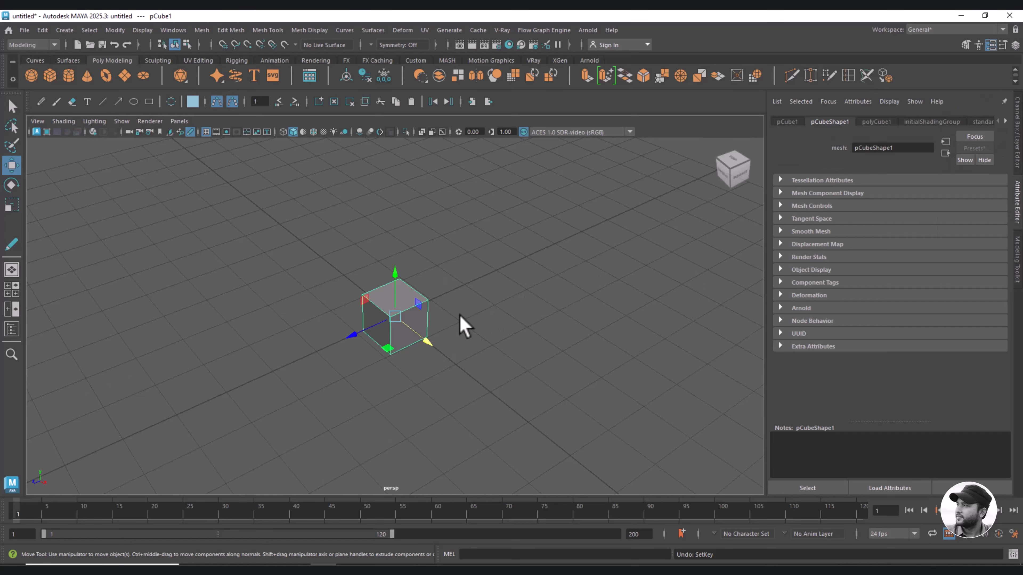
scroll(471, 304, up, 5)
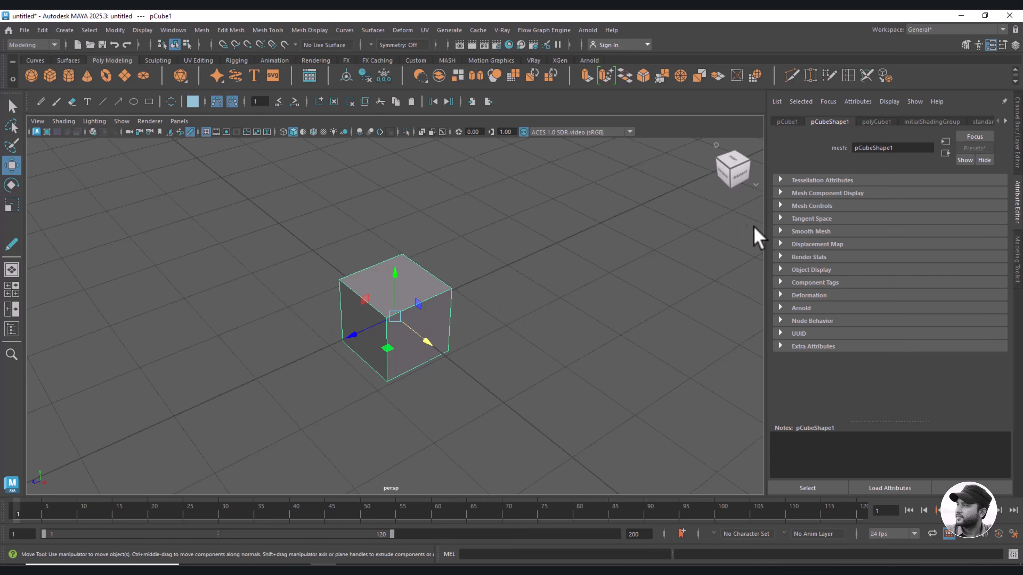
click(876, 121)
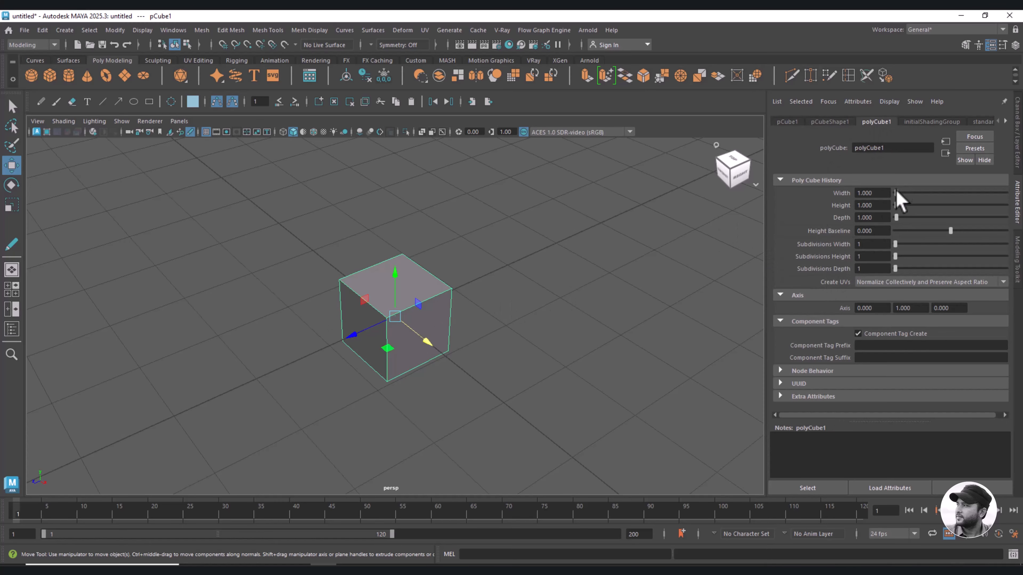
Try a cube width of about 3.391, undo it, and try adjusting the cube's depth.
mouse_move(896, 193)
mouse_down()
mouse_move(909, 190)
mouse_move(902, 207)
mouse_up()
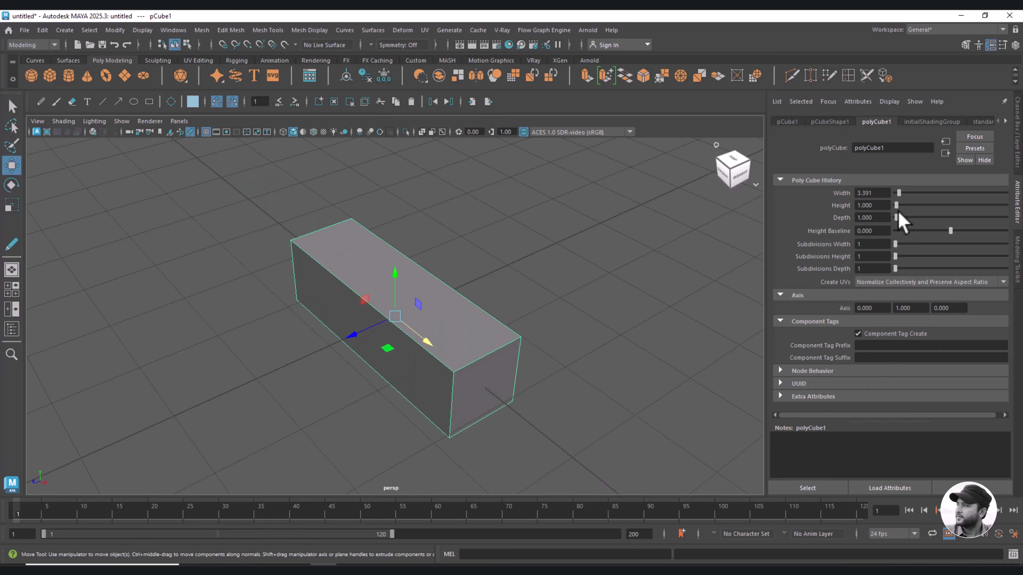
key(ctrl+z)
key(ctrl+z)
key(ctrl+z)
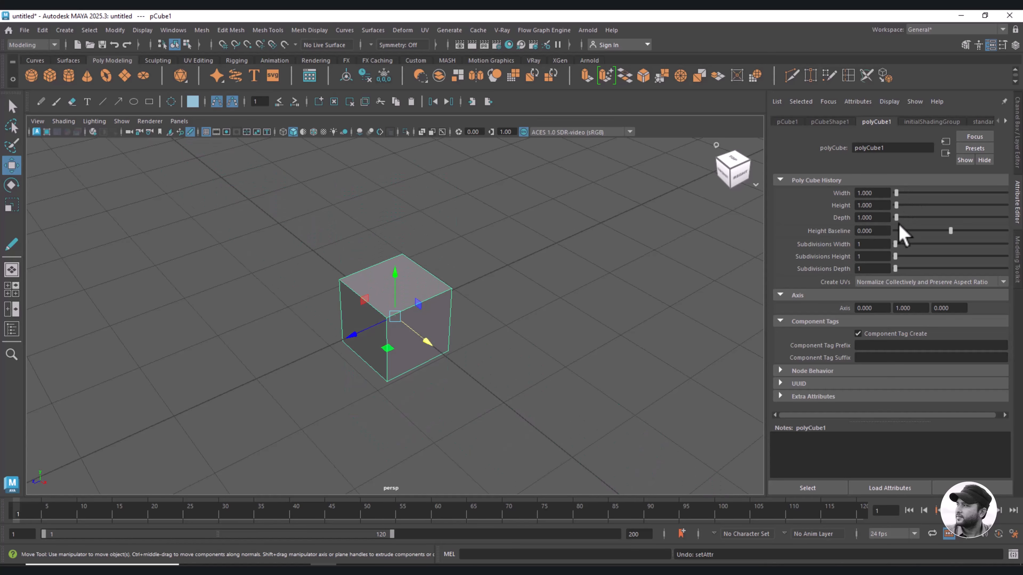
drag(896, 216, 899, 218)
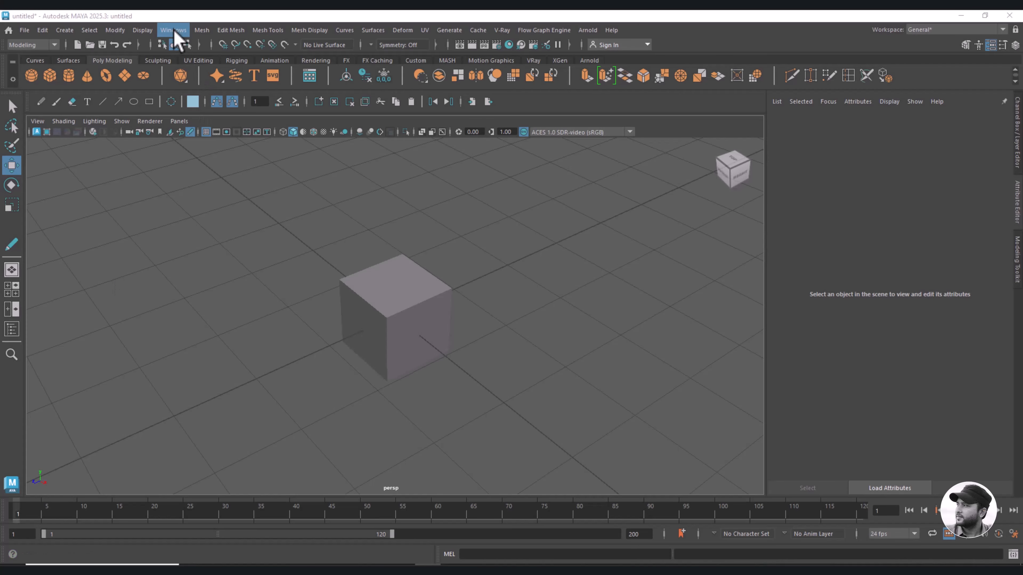
Show the Outliner beside the viewport, and select and deselect the cube to compare its list entry.
click(173, 31)
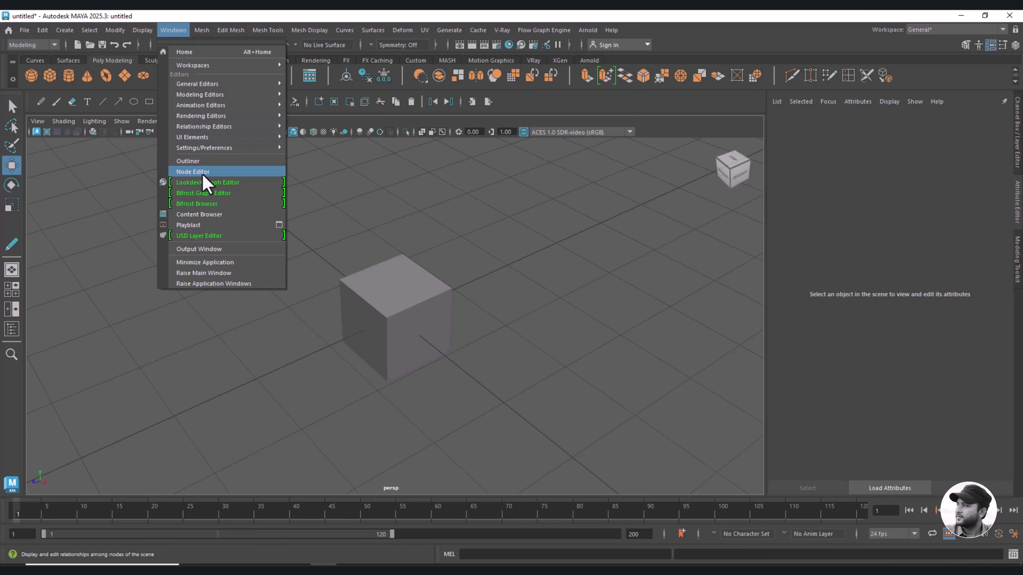
click(208, 162)
click(12, 330)
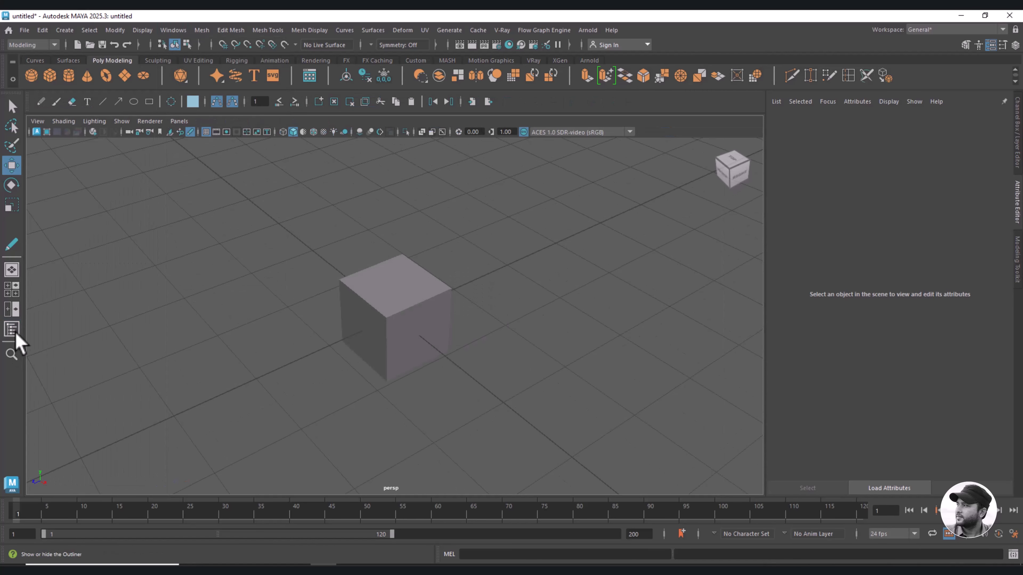
click(12, 329)
click(12, 329)
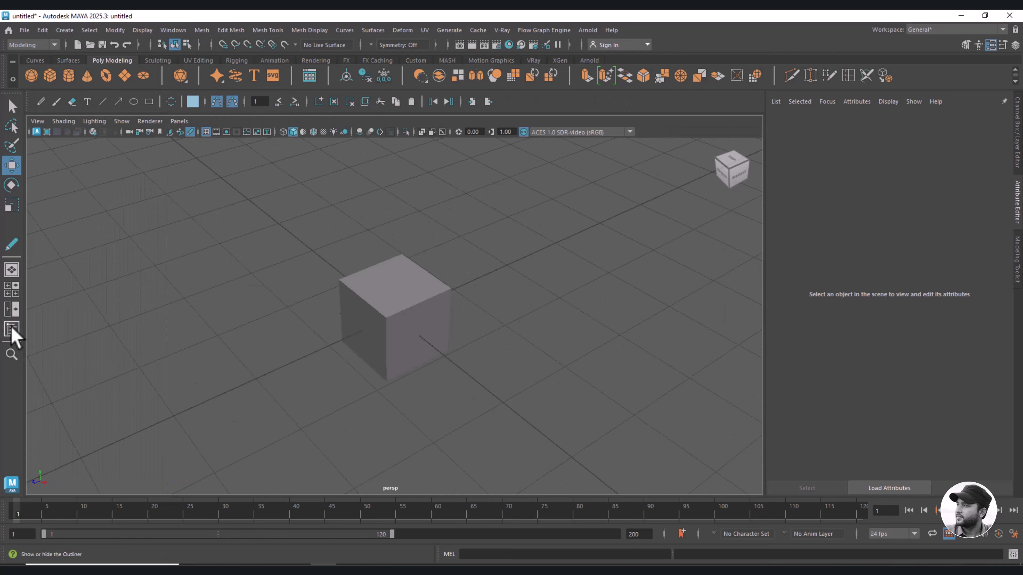
click(12, 330)
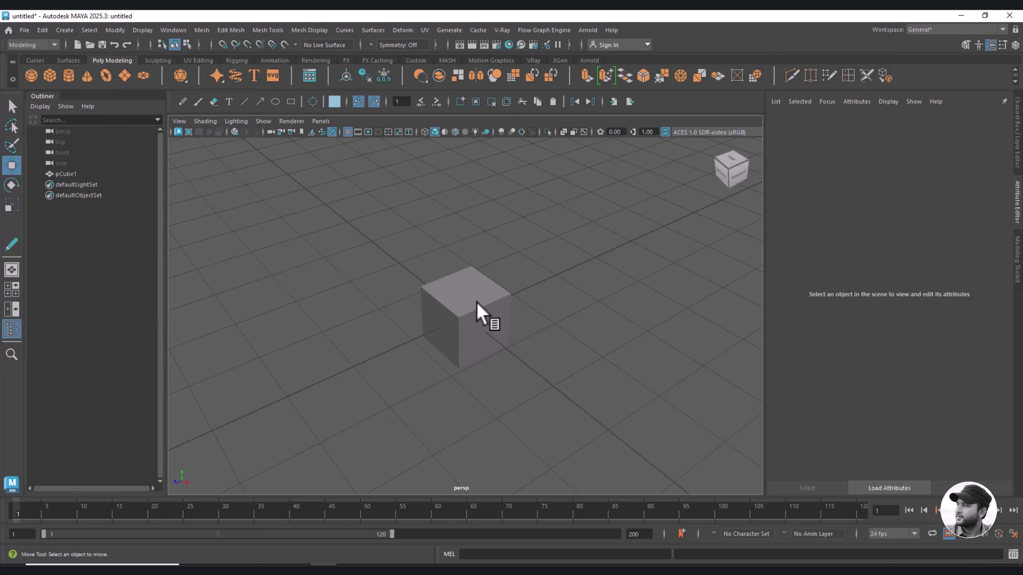
click(476, 312)
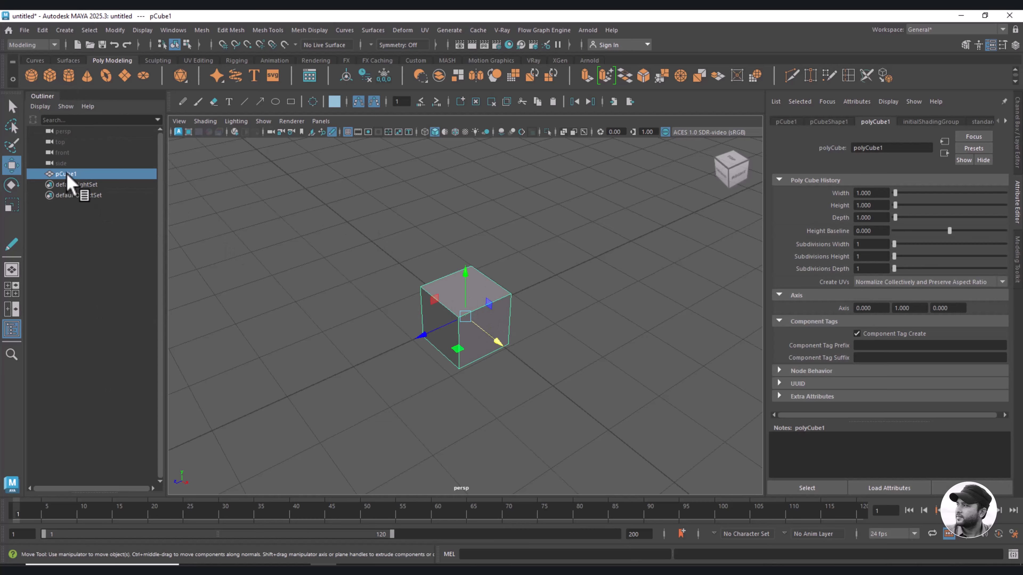
click(320, 304)
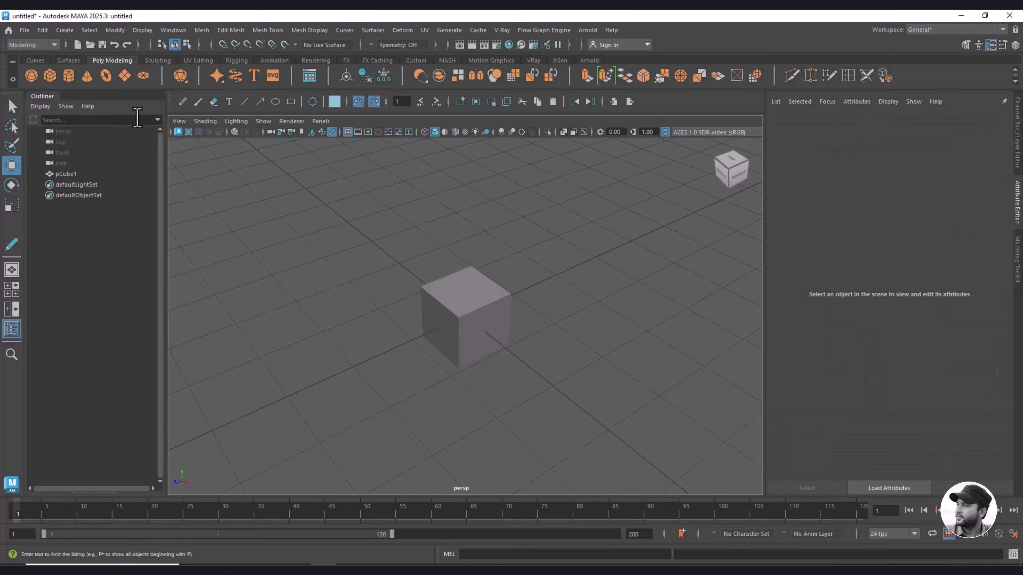
Create a polygon sphere moved to about Z -2.485 and a polygon cylinder moved along X behind the cube.
click(32, 76)
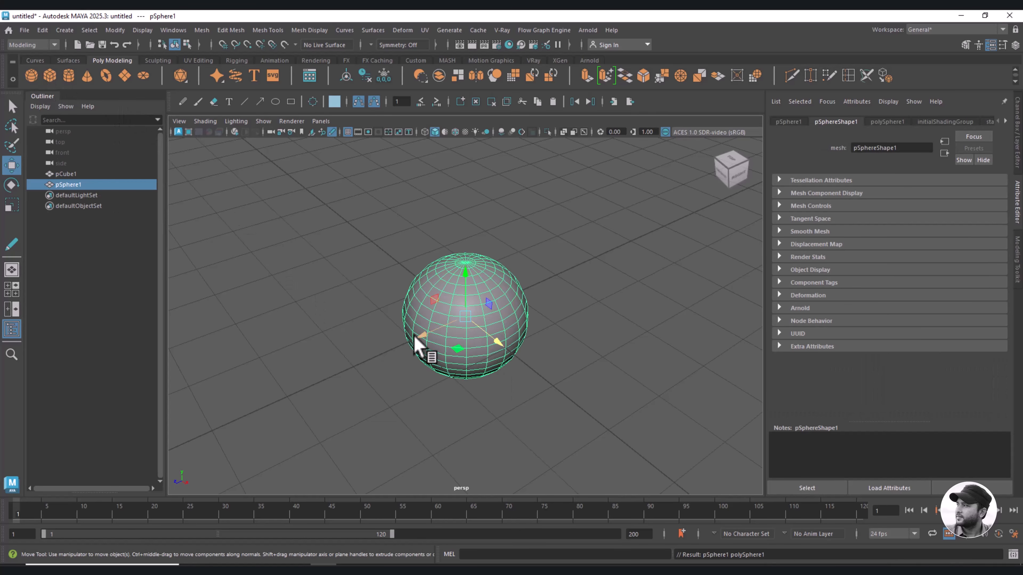
drag(415, 338, 584, 278)
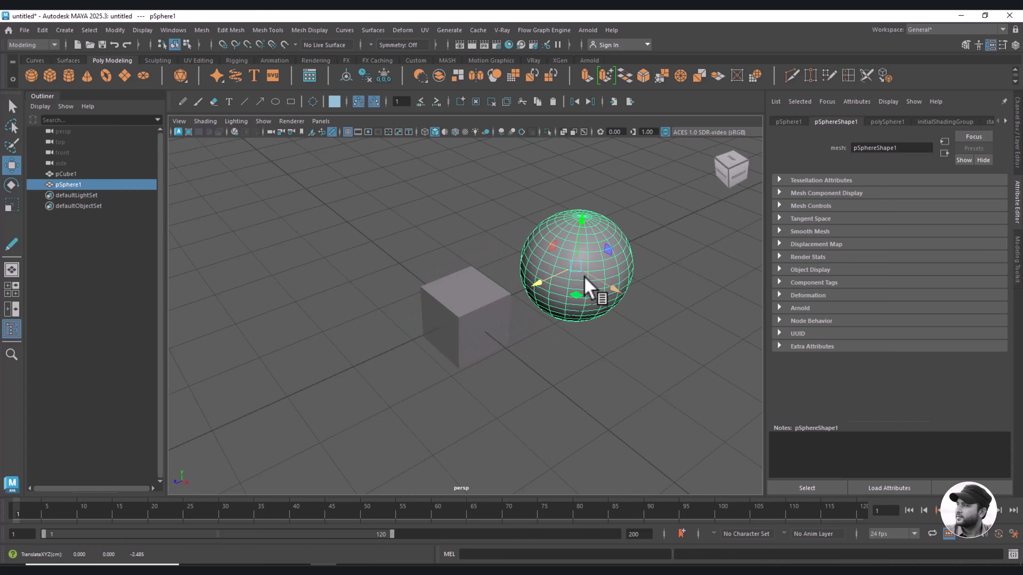
click(71, 75)
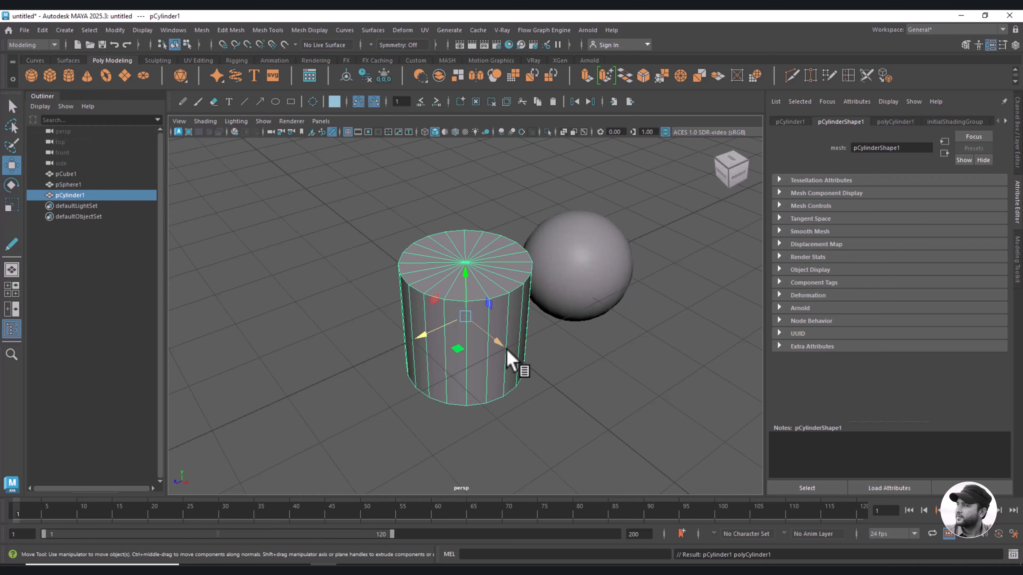
drag(498, 347, 406, 254)
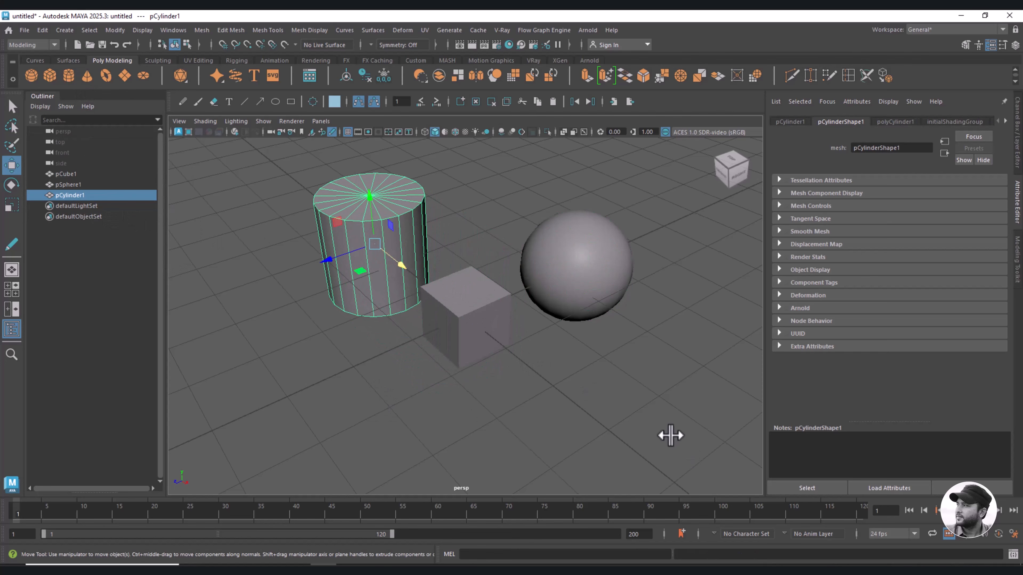
Select all three objects together and each one individually to match them with their Outliner entries.
drag(670, 433, 260, 154)
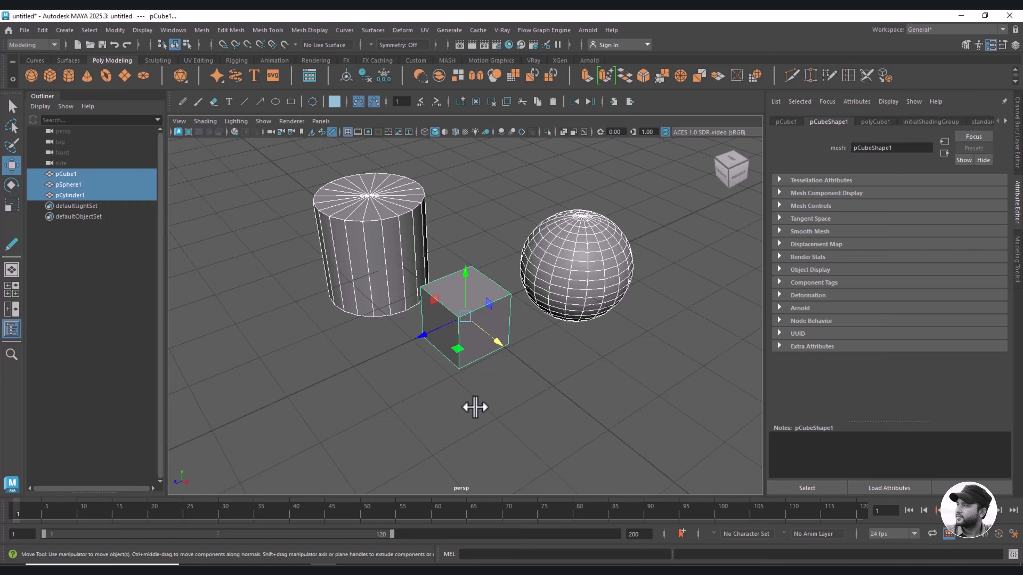
click(475, 407)
click(67, 176)
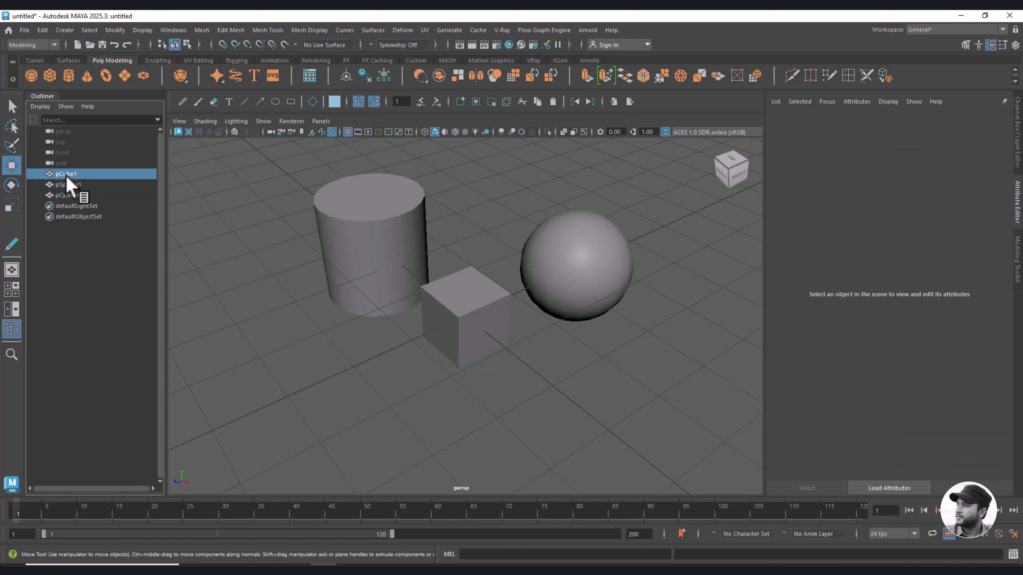
click(414, 411)
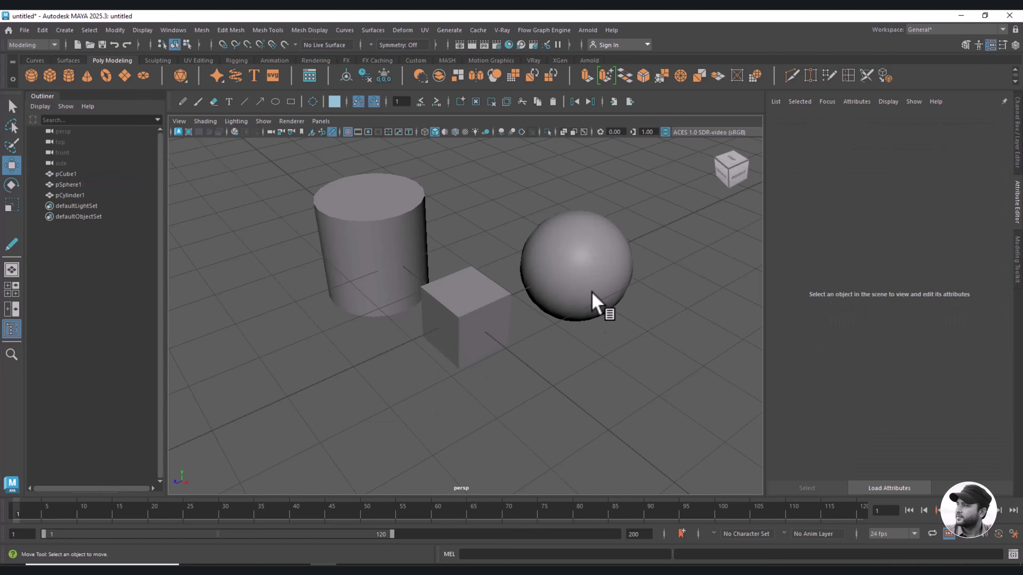
click(589, 267)
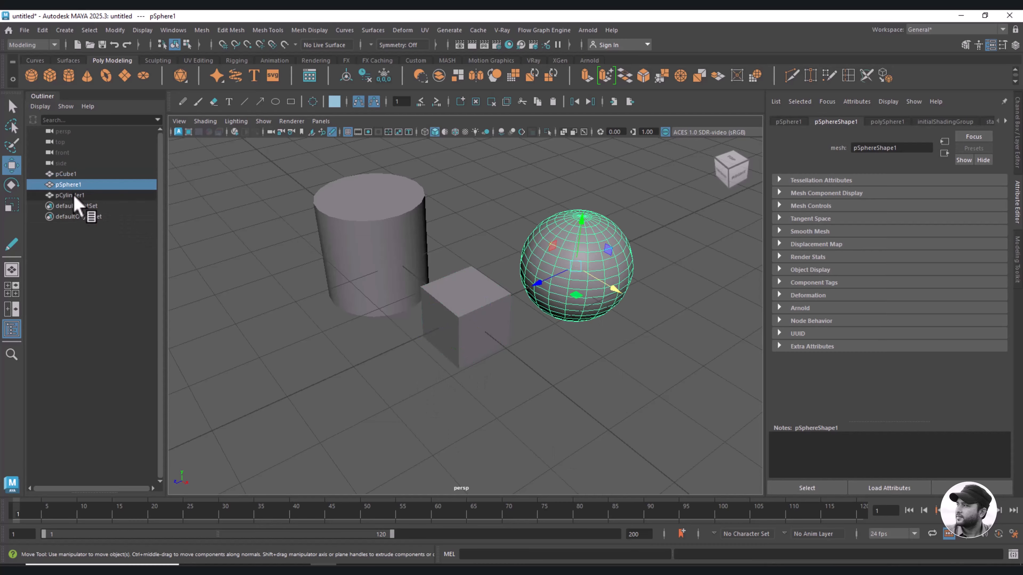
click(383, 233)
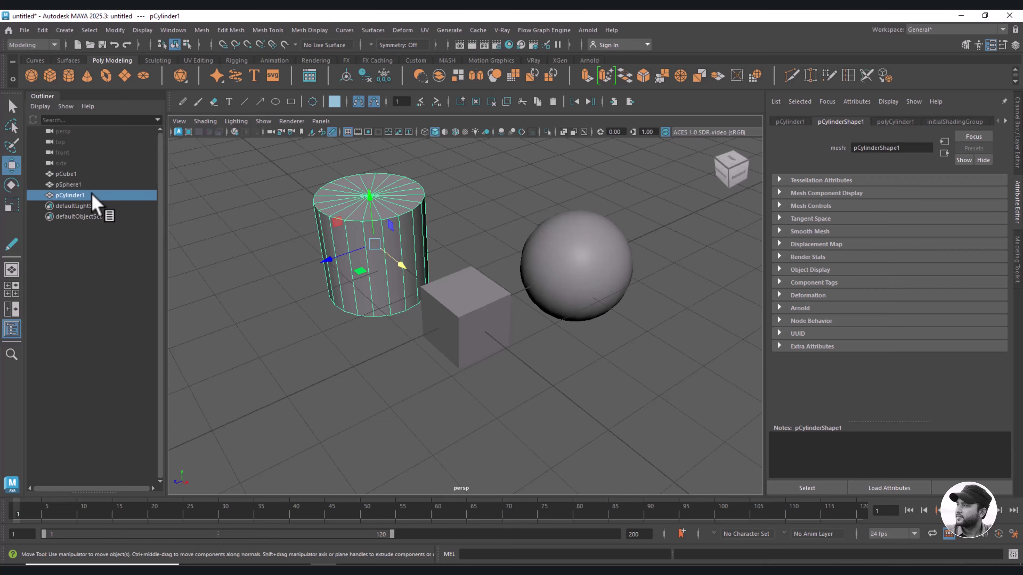
click(481, 350)
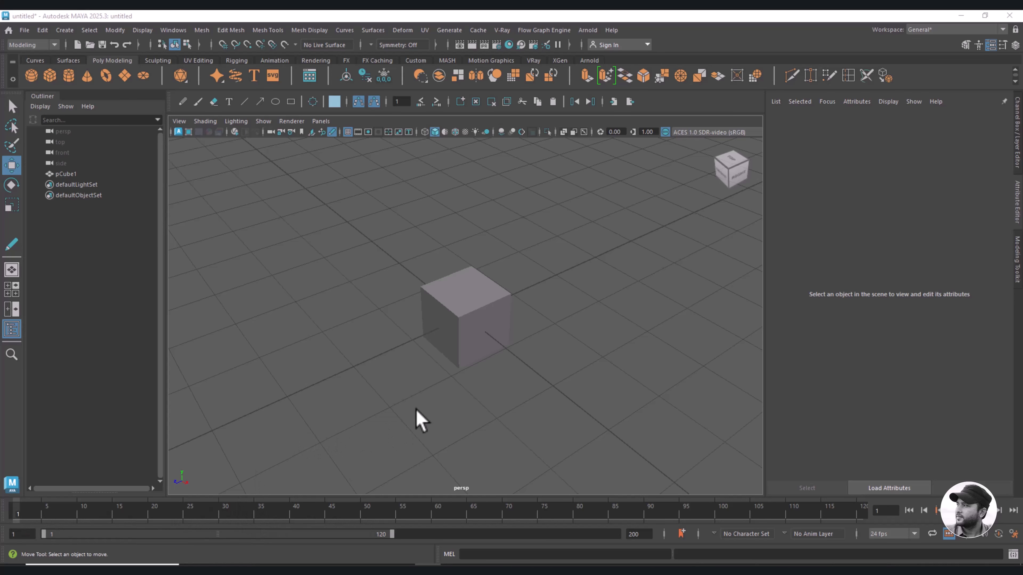
Key the cube's position at frame 1 and again at frame 20 after moving it to about Z -2.307.
click(476, 297)
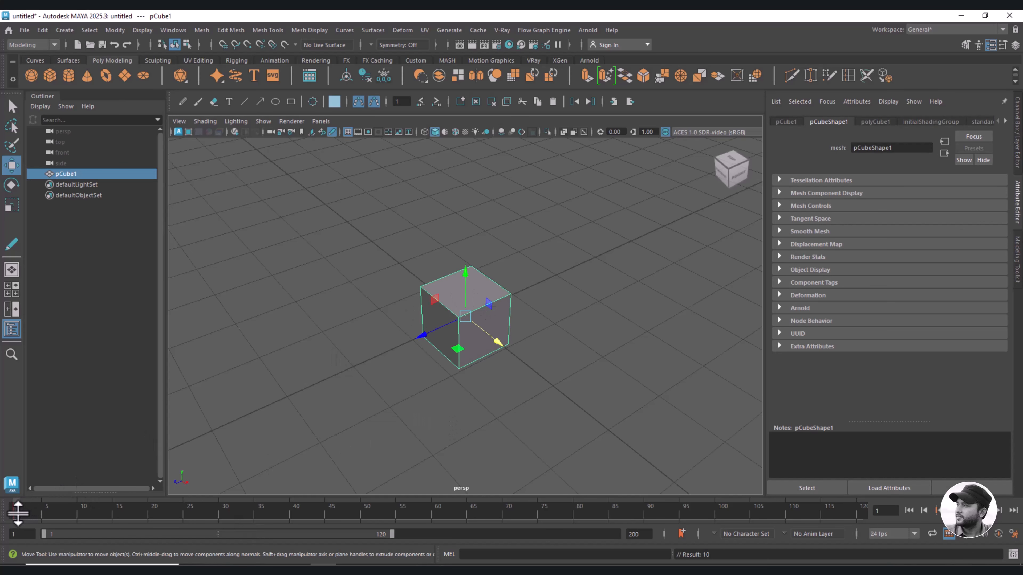
click(154, 515)
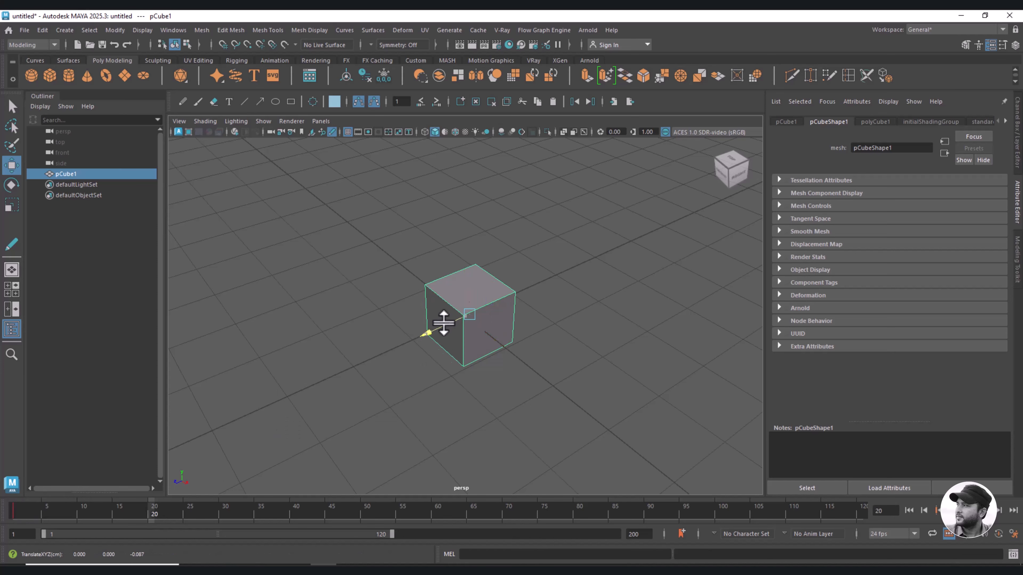
drag(422, 334, 532, 291)
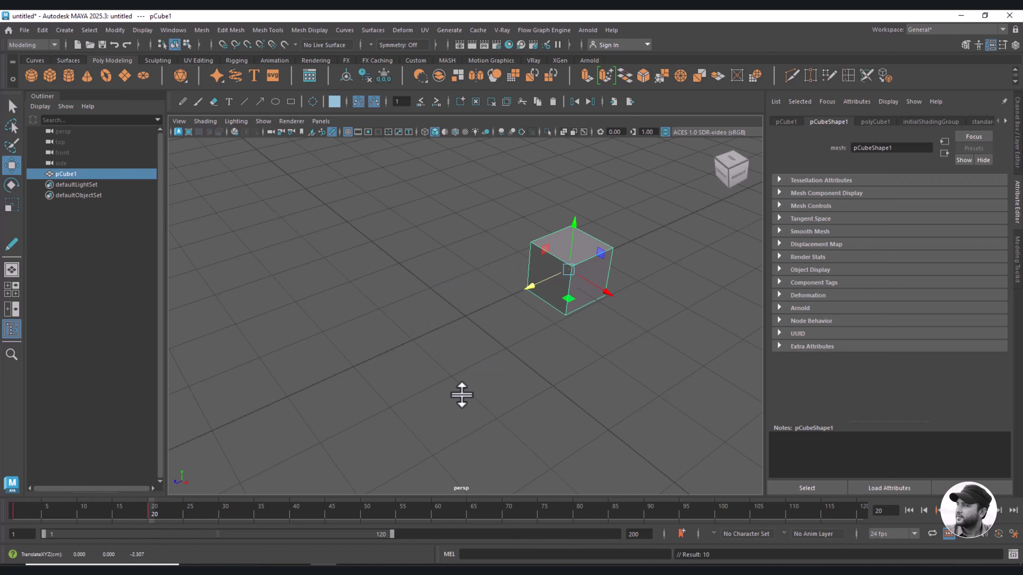
Scrub the cube's animation to frame 9 and extend the playback range to end at frame 200.
drag(45, 514, 81, 510)
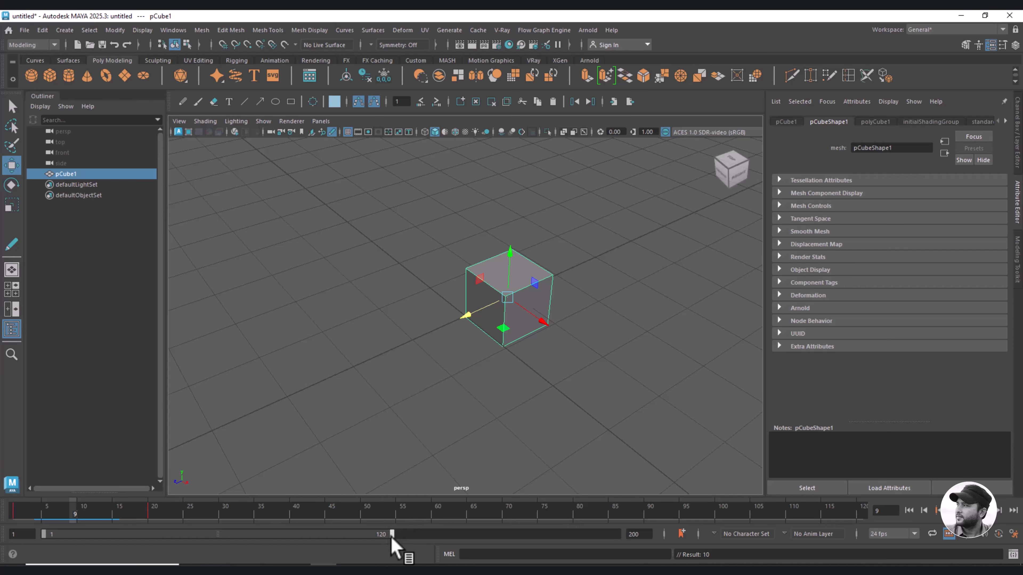
drag(391, 540, 618, 541)
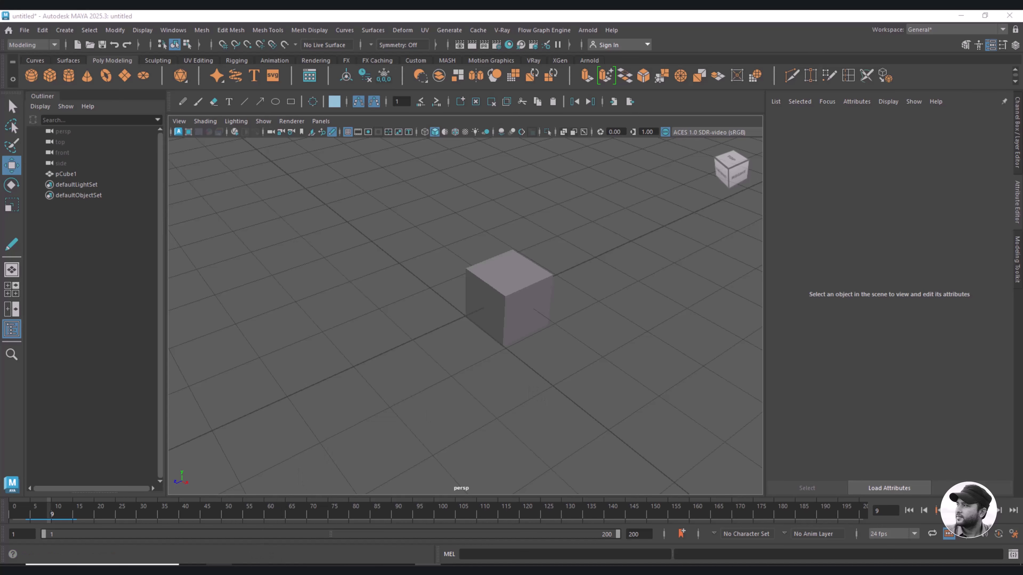
Switch to File Explorer, go to the Documents\maya\2025 folder and select all of its folders and files.
key(super+e)
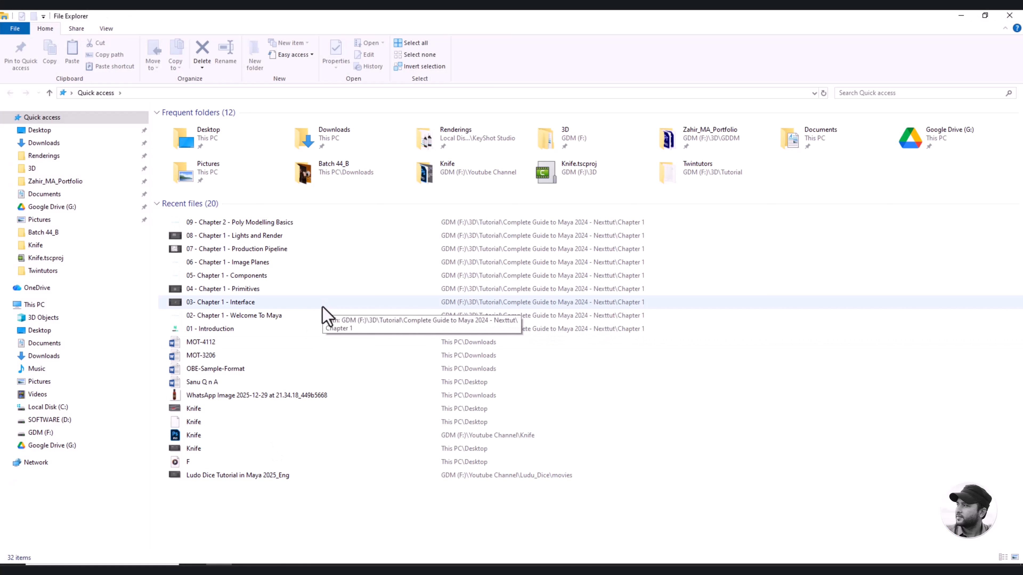
click(44, 343)
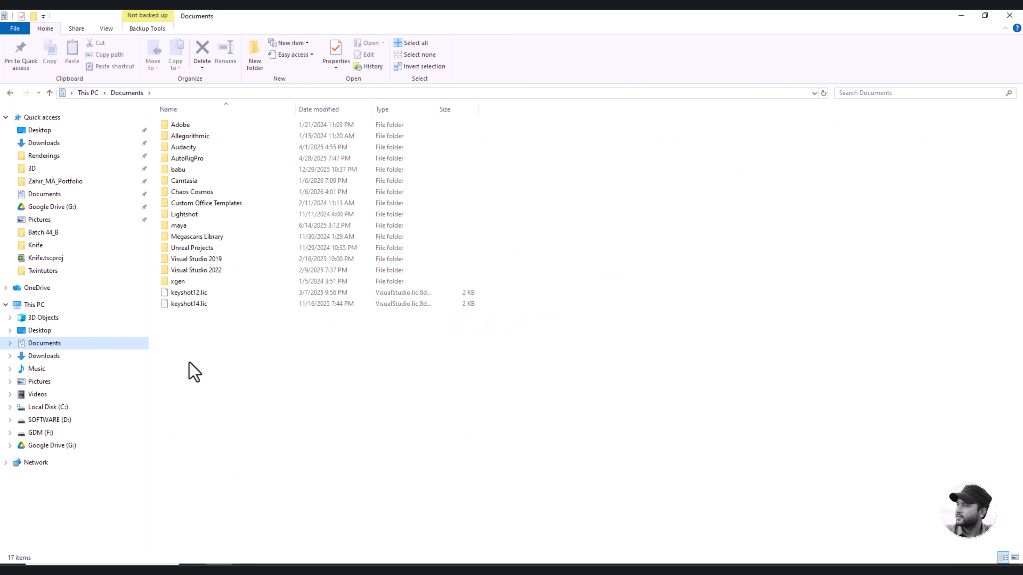
click(200, 227)
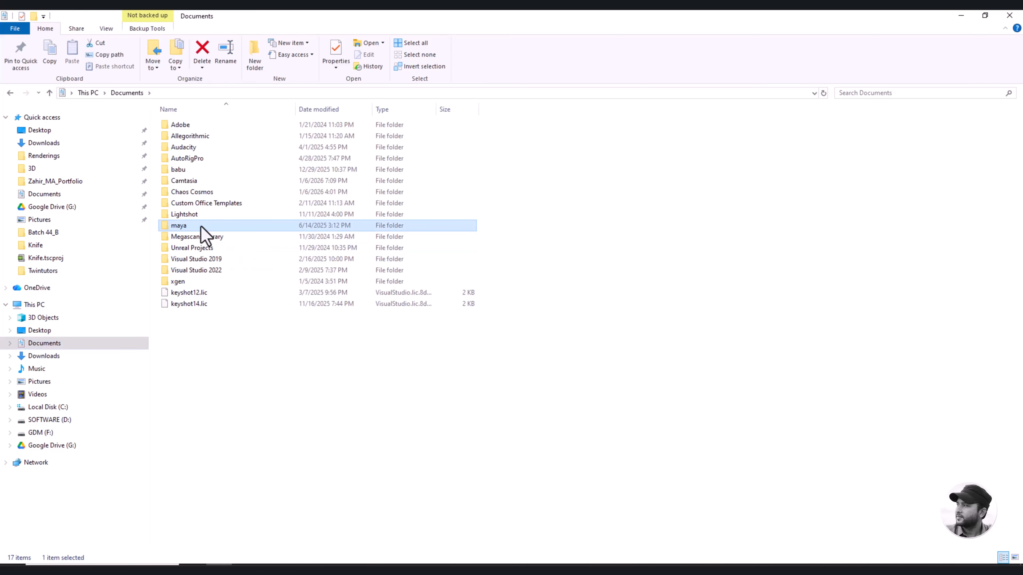
double_click(200, 227)
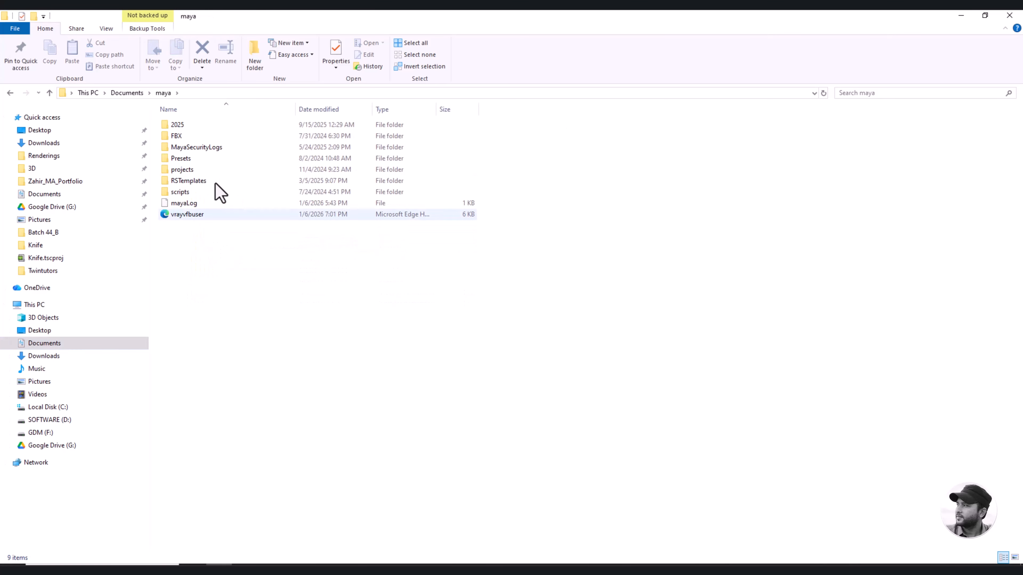
double_click(188, 126)
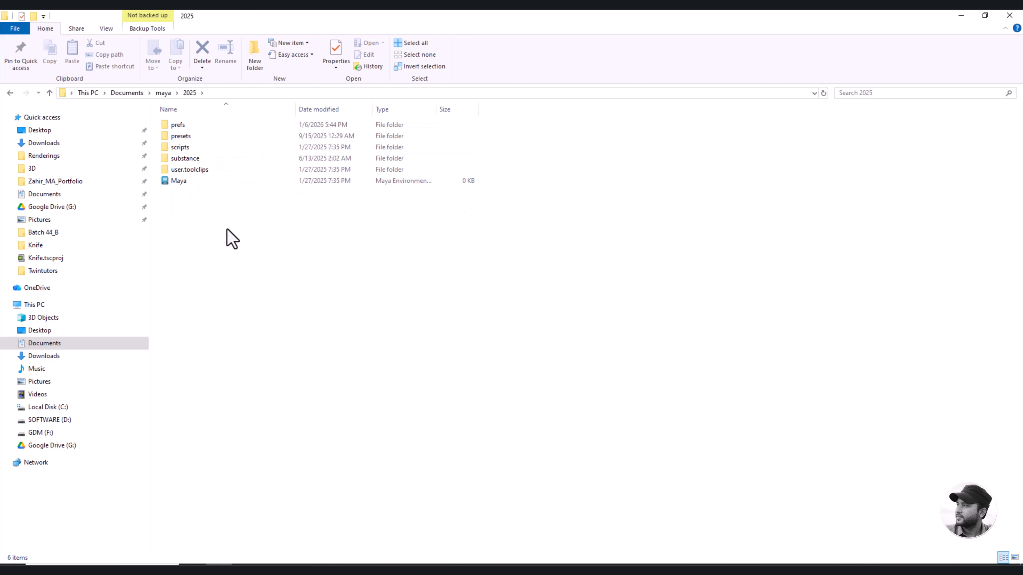
drag(230, 230, 169, 120)
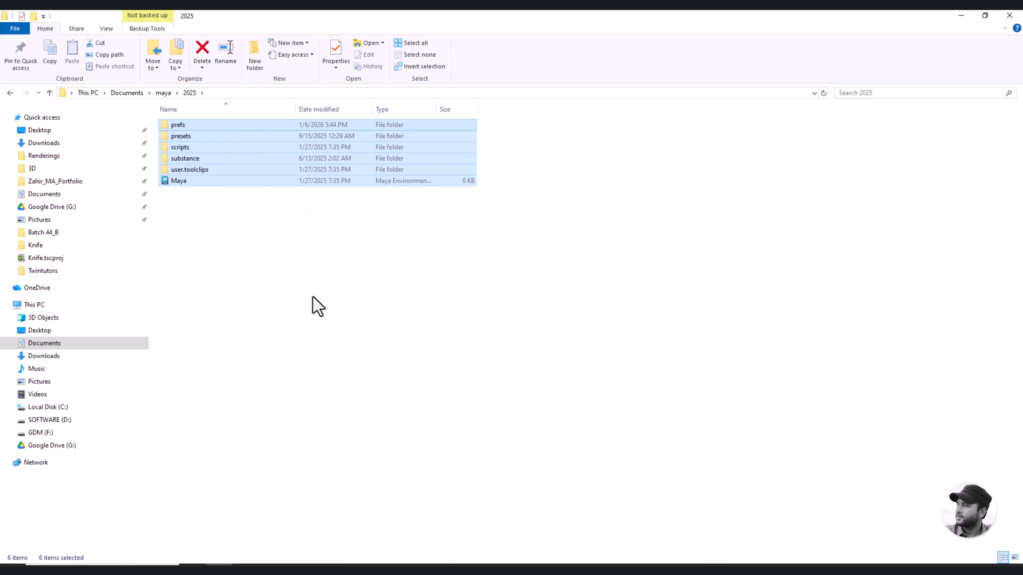